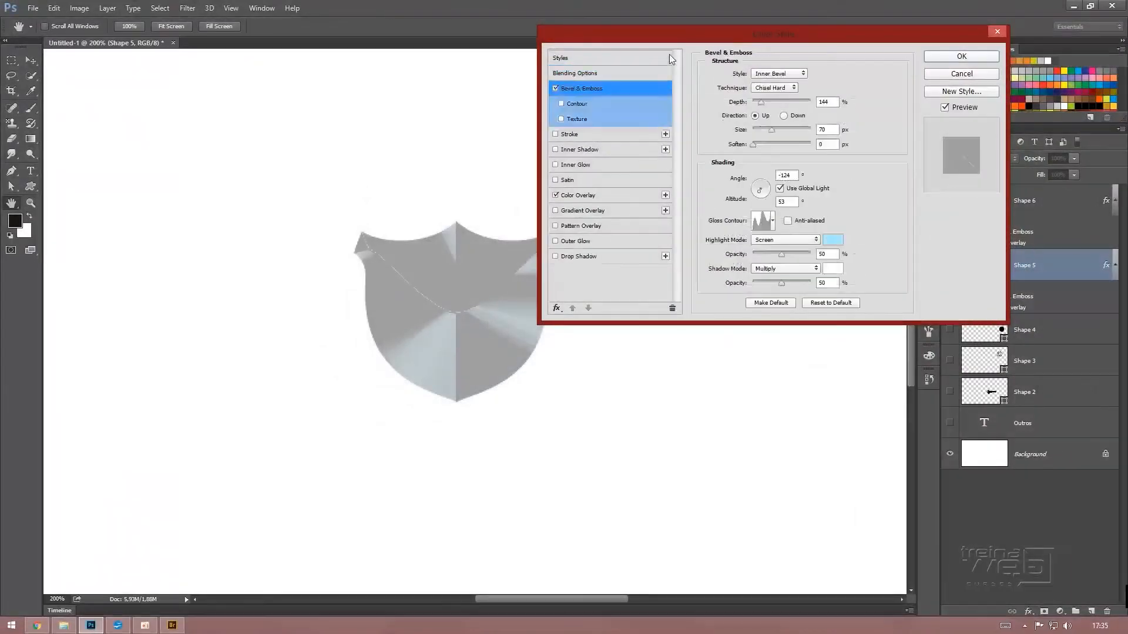
left_click_drag(726, 37, 799, 44)
left_click_drag(844, 137, 828, 141)
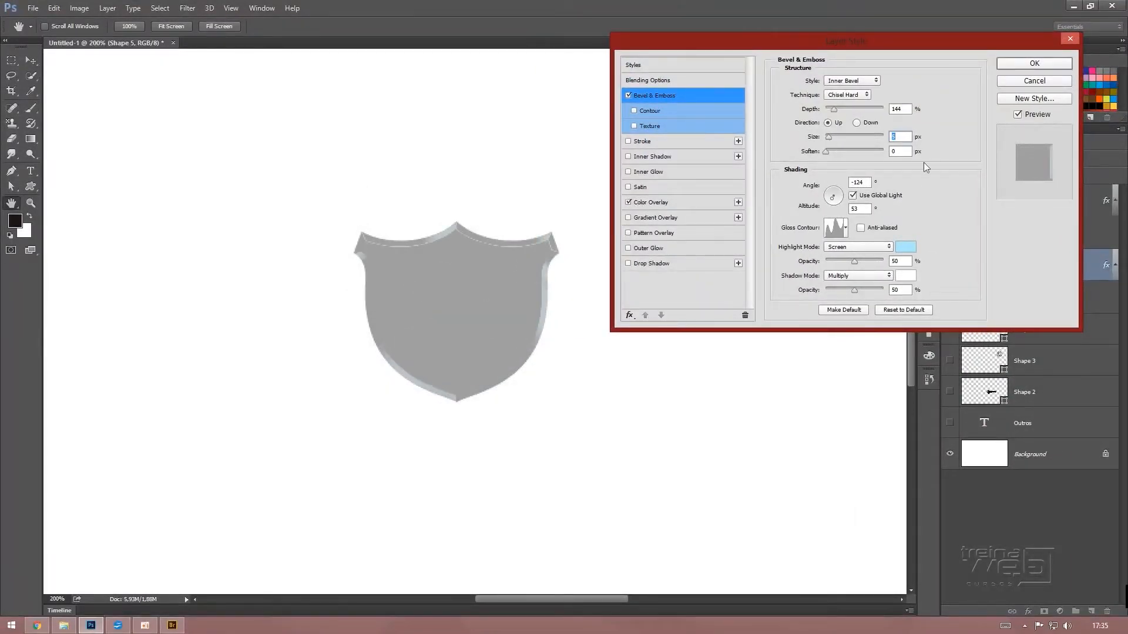
left_click(1032, 82)
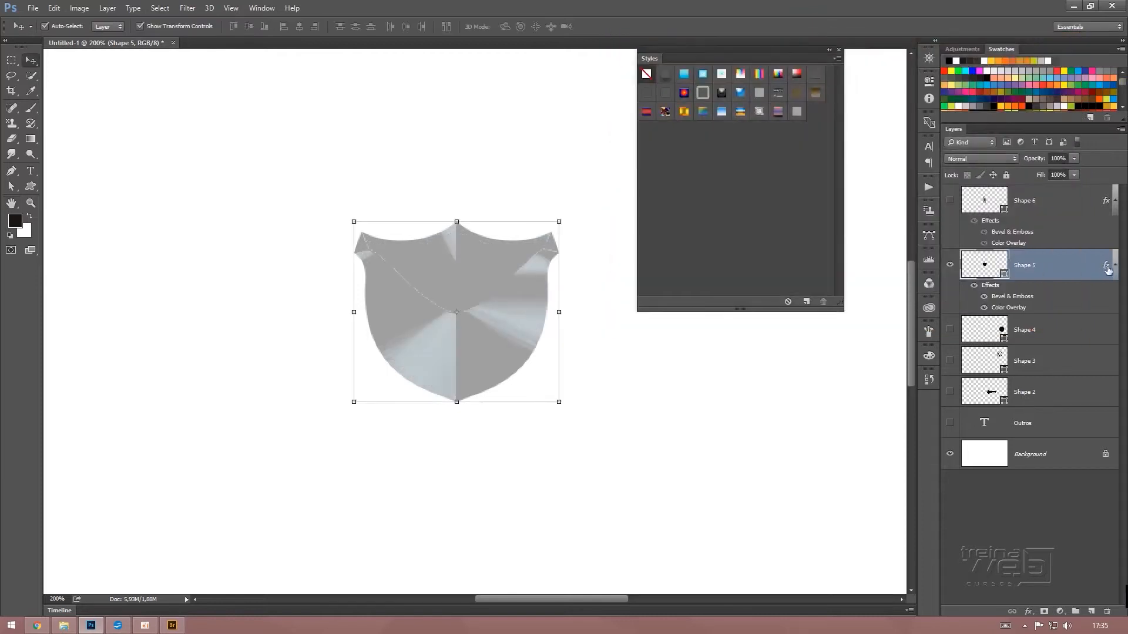
Try removing all layer effects from Shape 5 and undo the removal
left_click_drag(1107, 269, 1108, 612)
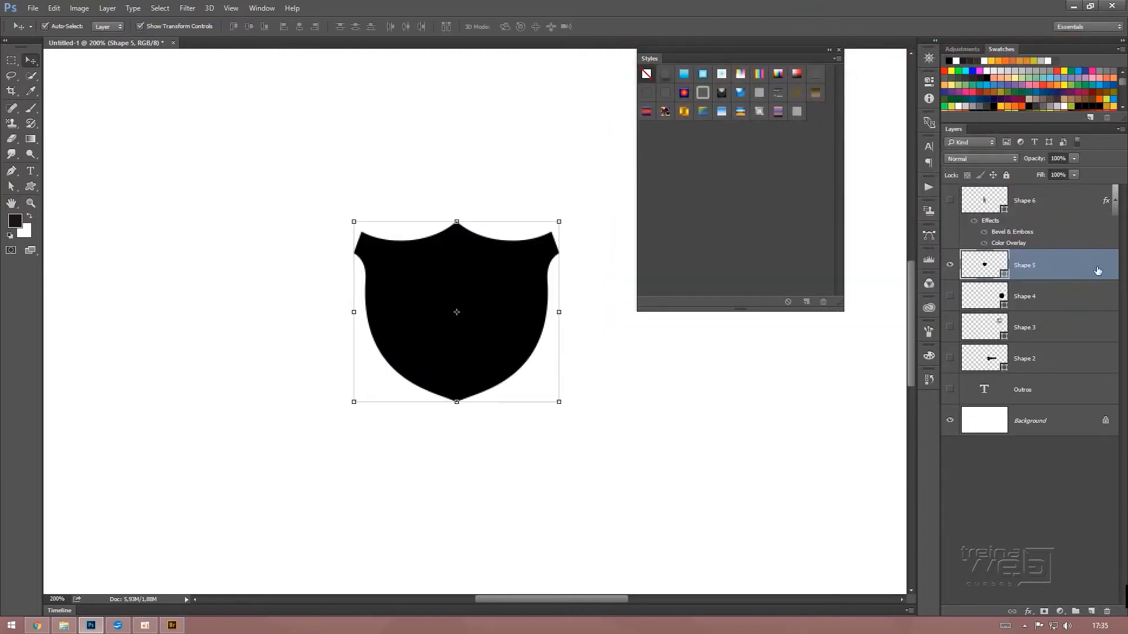
key("ctrl+z")
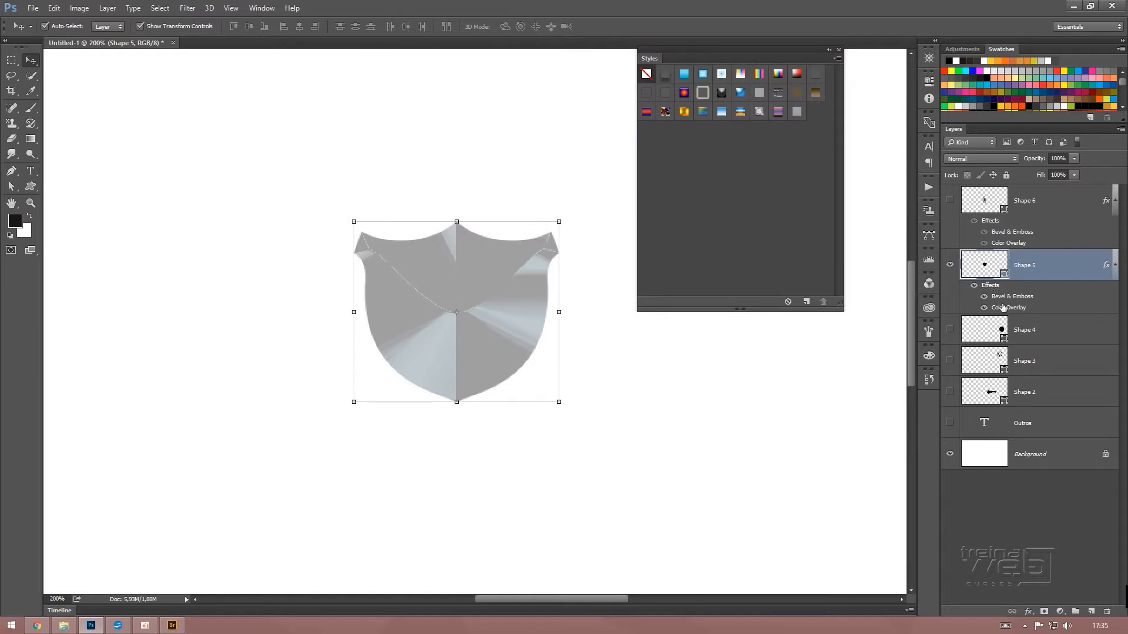
Switch Shape 5's Color Overlay and Bevel & Emboss effects off and back on
left_click(984, 307)
left_click(984, 297)
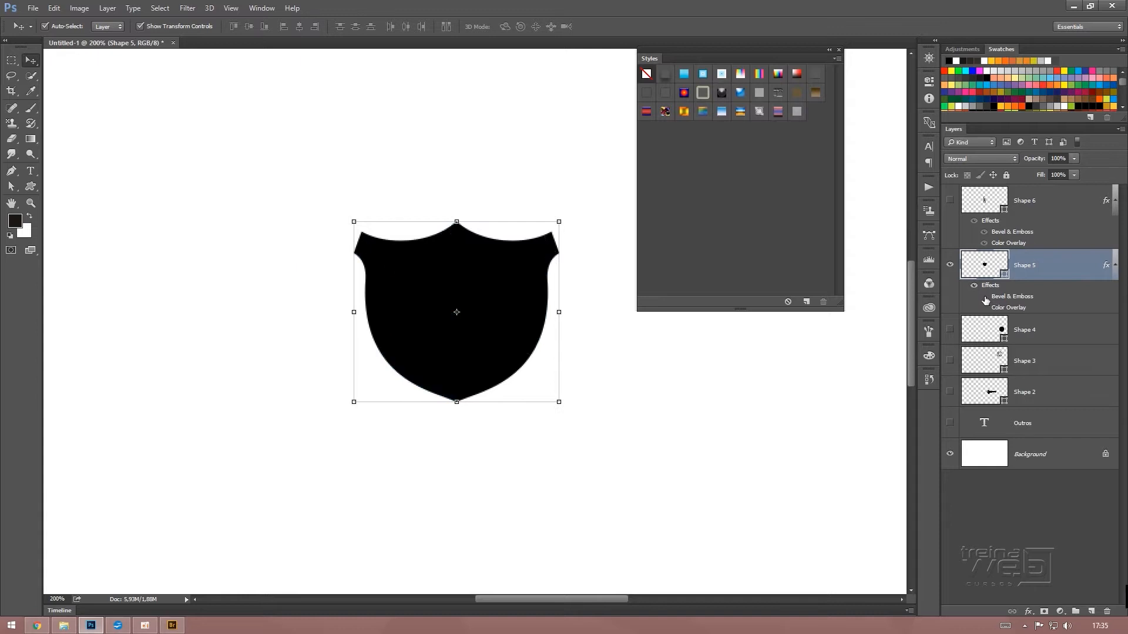
left_click(985, 297)
left_click(985, 308)
Delete all layer effects from Shape 5
left_click_drag(1108, 272, 1107, 611)
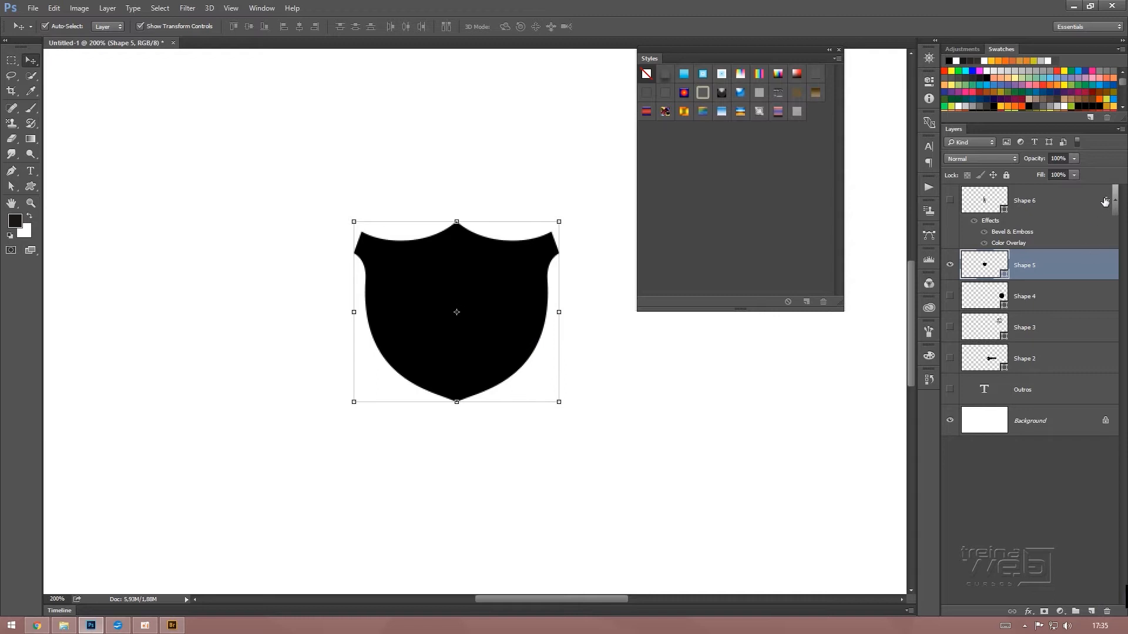
Try transferring the layer effects of Shape 6 onto Shape 5, undoing each attempt
left_click_drag(1104, 202, 1108, 269)
key("ctrl+z")
left_click_drag(1104, 201, 1105, 267)
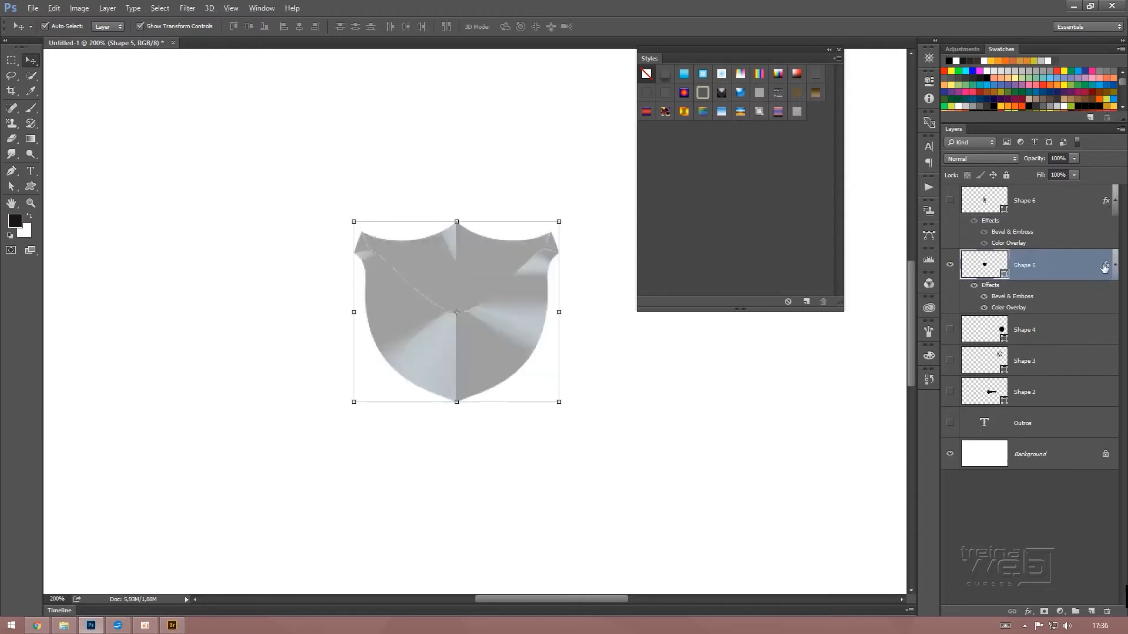
key("ctrl+z")
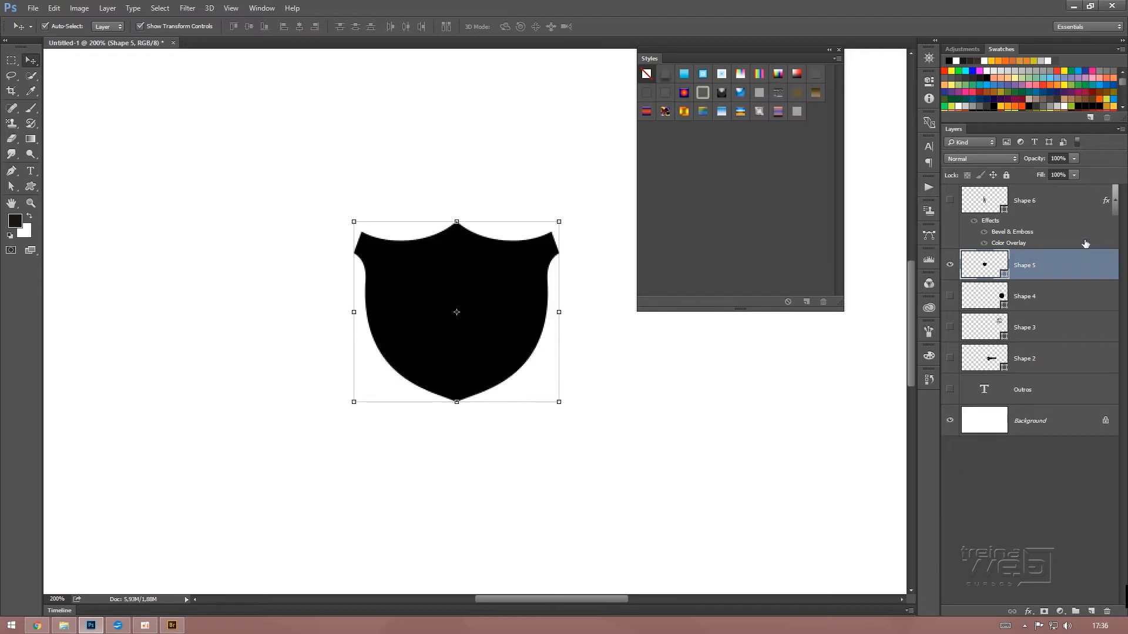
Add a Gradient Overlay to Shape 5 in its layer style and set the blend mode to Normal
double_click(1065, 269)
left_click_drag(722, 45, 654, 42)
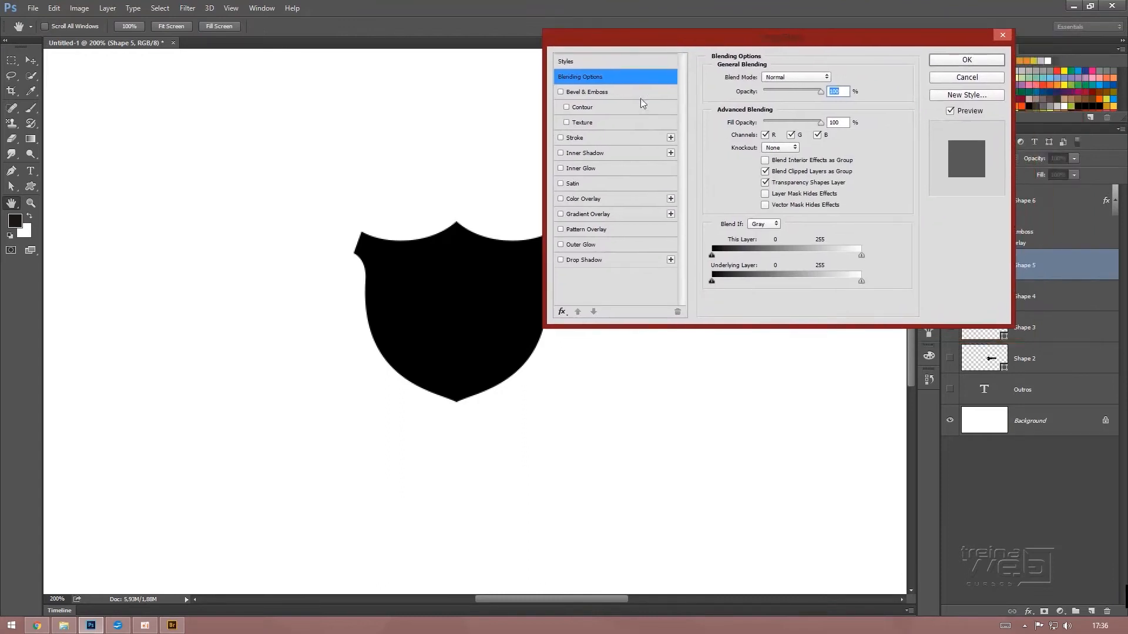
left_click(587, 217)
left_click_drag(714, 47, 755, 45)
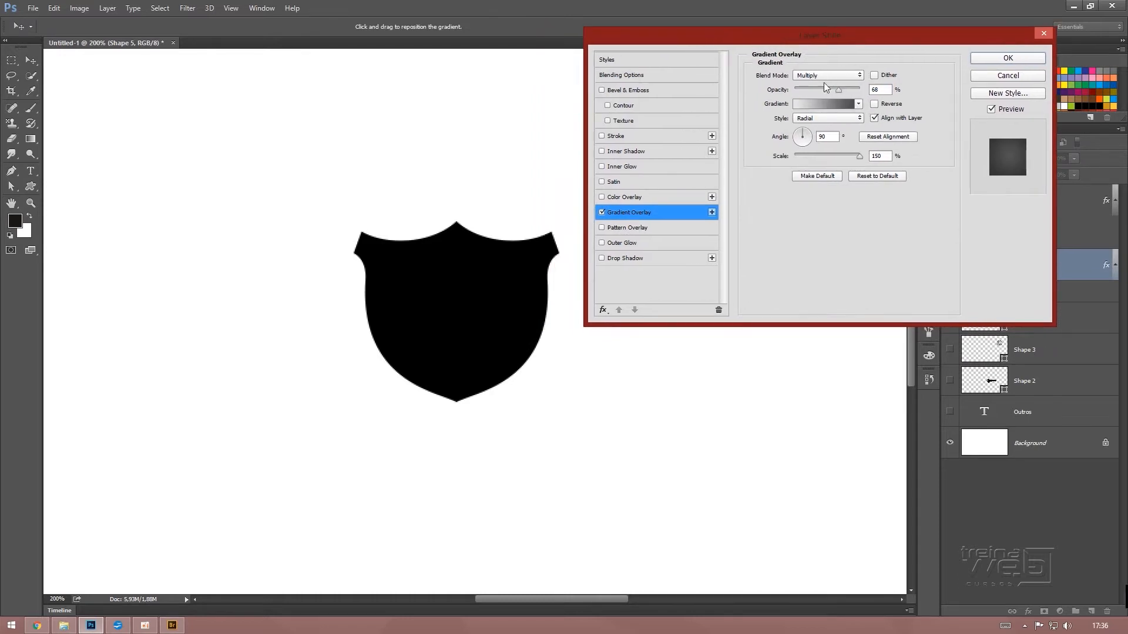
left_click(826, 75)
left_click(821, 83)
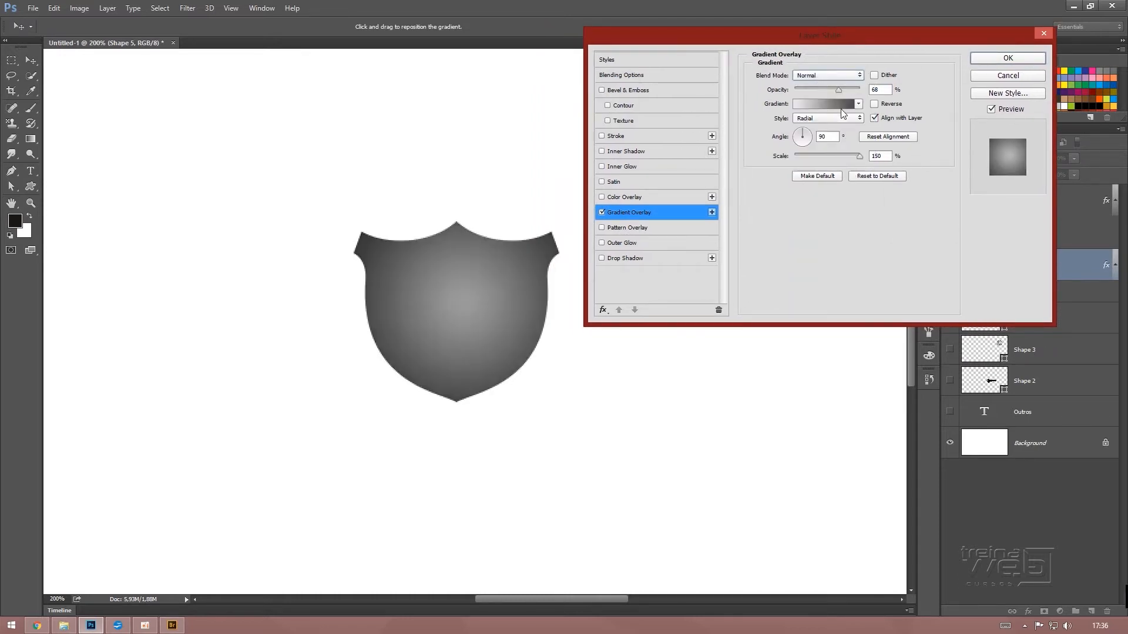
Load the Orange, Yellow, Orange preset for the gradient overlay and recolour its first stop to ffcc02
left_click(841, 109)
left_click_drag(593, 121, 779, 94)
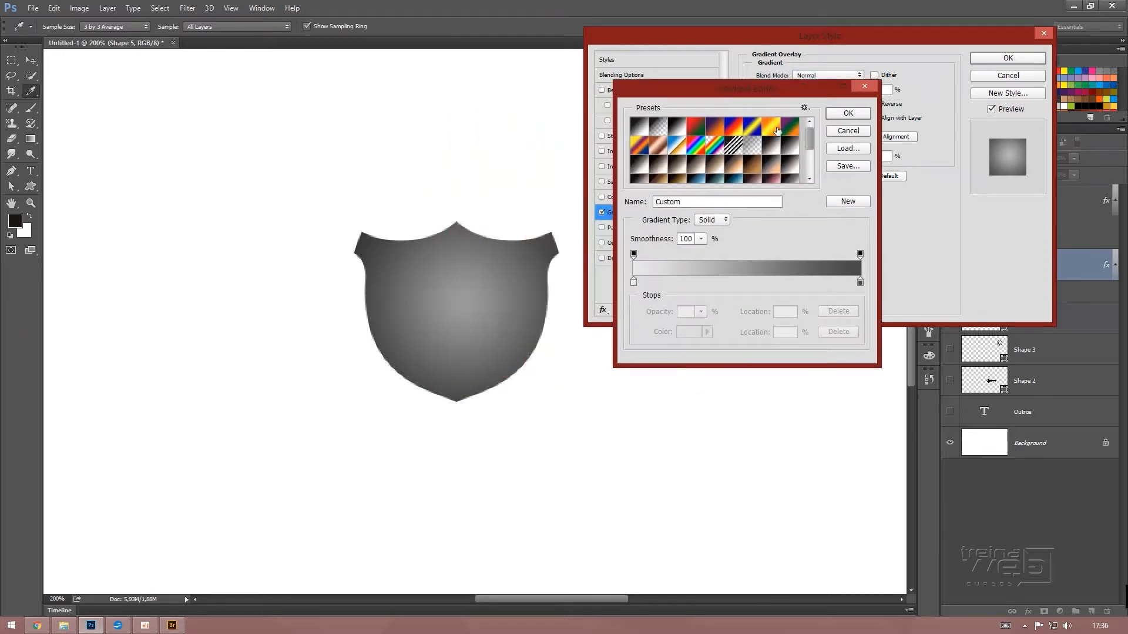
left_click(772, 128)
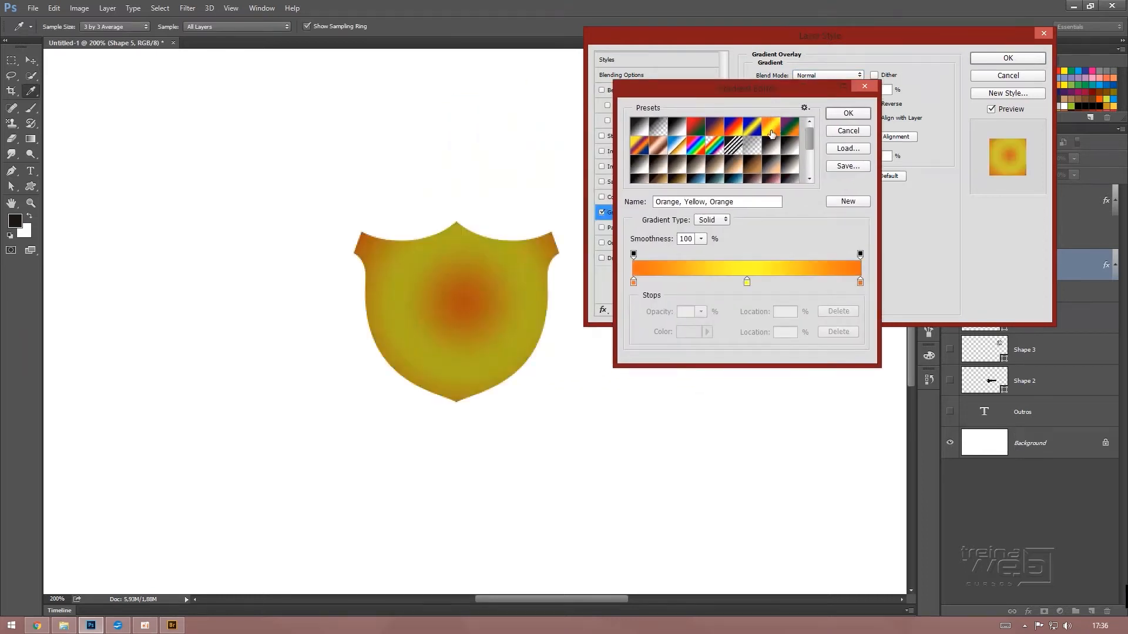
double_click(633, 283)
left_click_drag(766, 334, 771, 328)
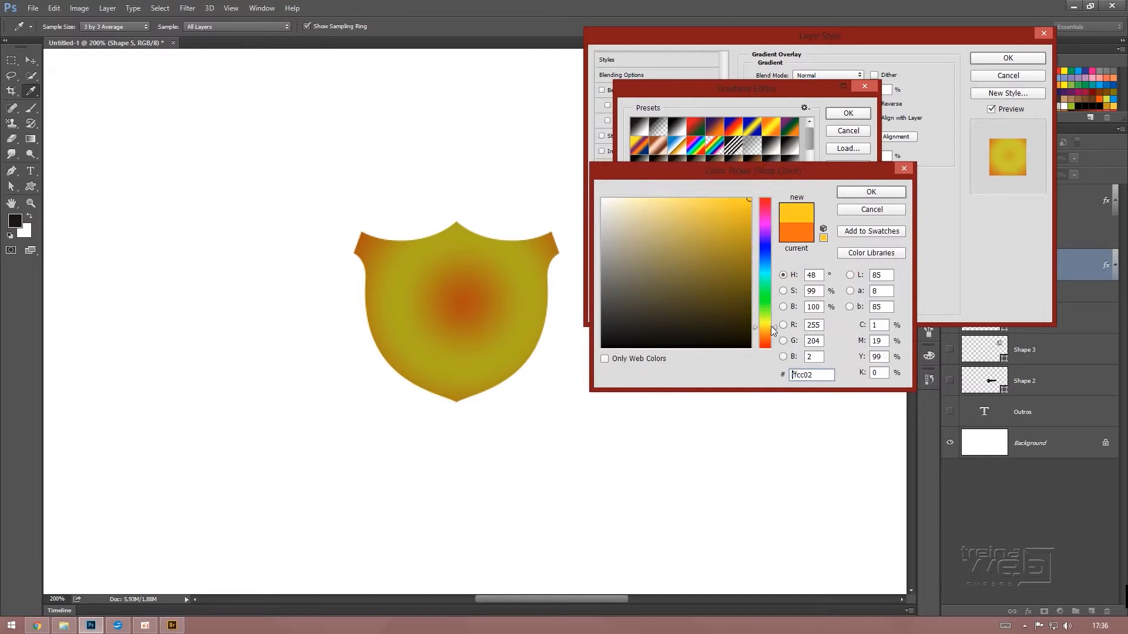
left_click(874, 192)
Remove the gradient's middle stop, recolour the end stop yellow and accept the gradient
left_click_drag(746, 282, 774, 325)
double_click(859, 283)
left_click(889, 193)
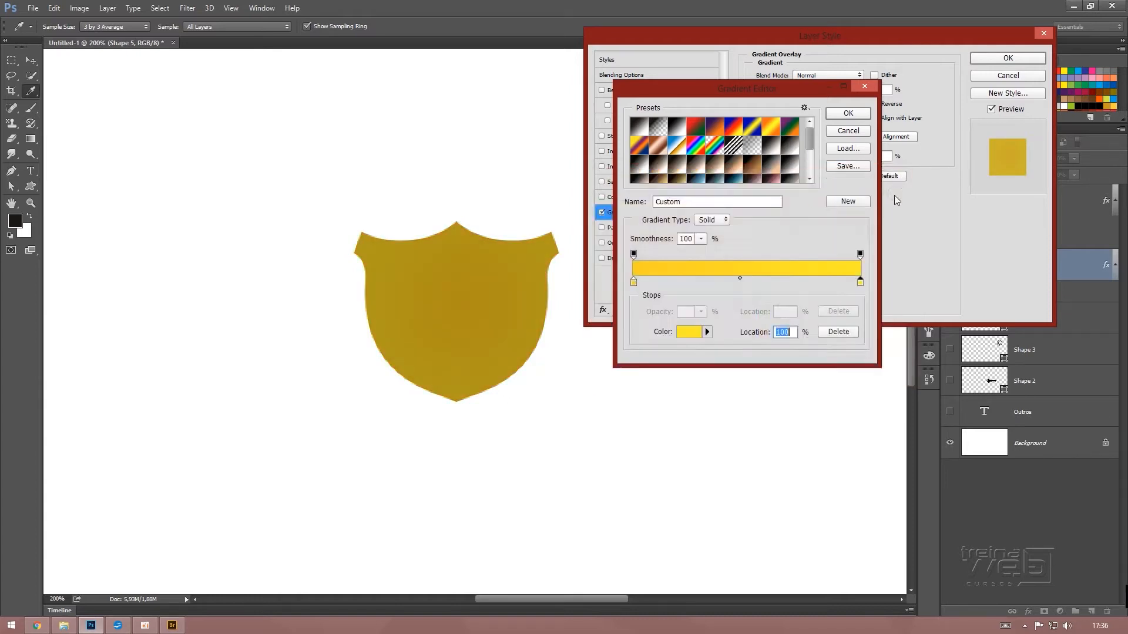
left_click(848, 114)
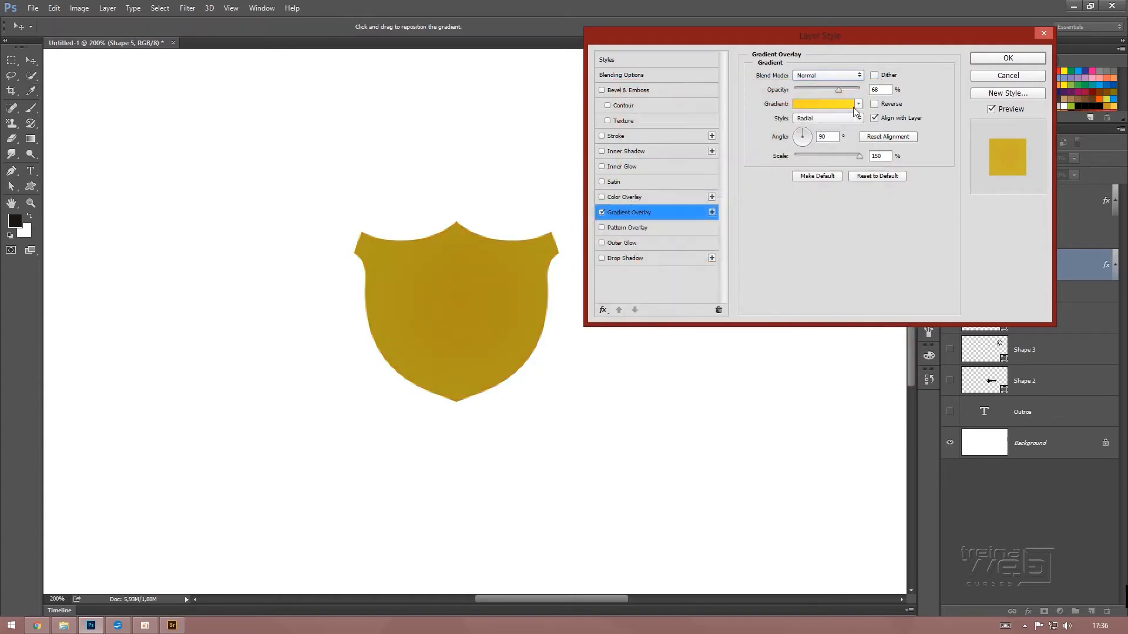
Set the gradient overlay to 100% opacity, Linear style and 55% scale
left_click_drag(844, 93, 894, 95)
left_click(812, 121)
left_click(817, 128)
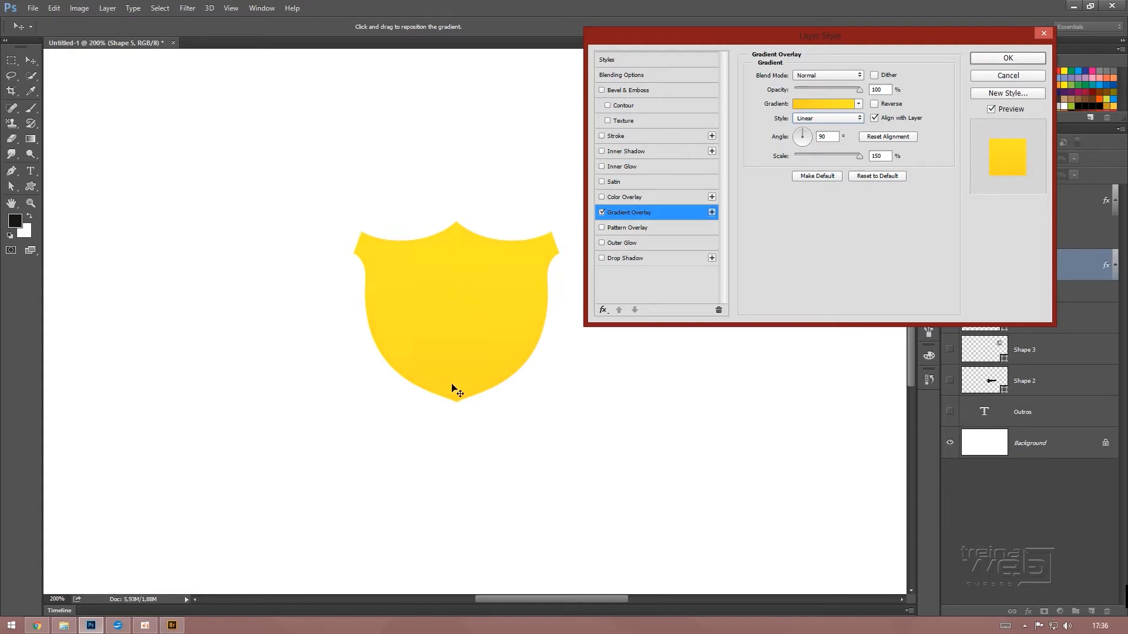
left_click_drag(858, 157, 814, 157)
left_click_drag(815, 162, 810, 158)
Add a second linear Gradient Overlay with a black-to-white gradient in Multiply mode and move it above the yellow one
left_click(712, 213)
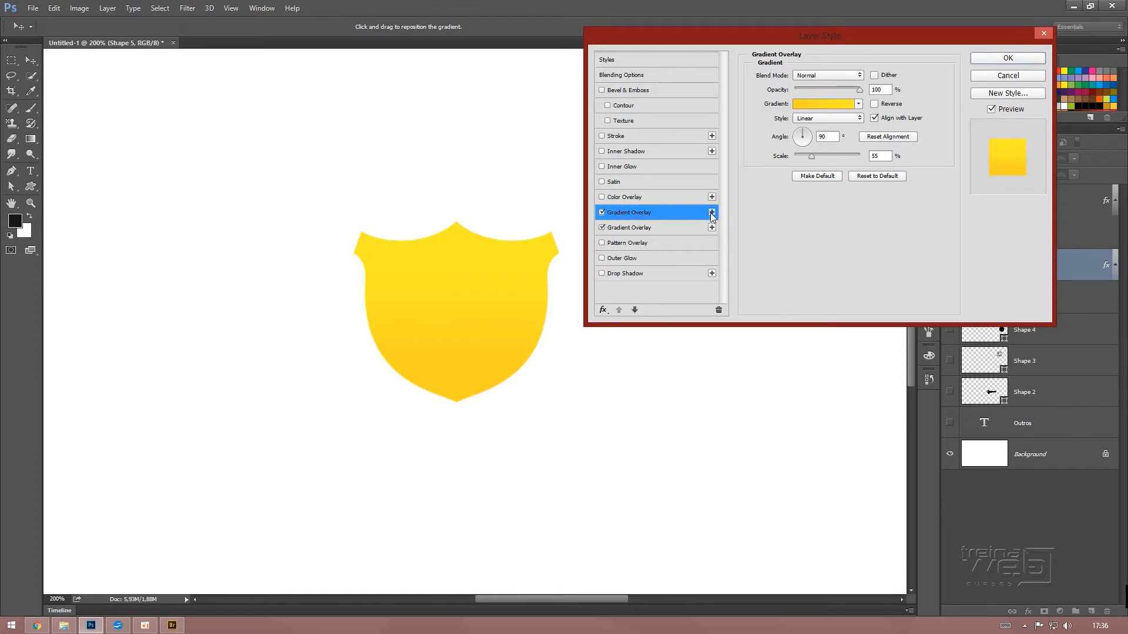
left_click(858, 104)
left_click(789, 131)
left_click(877, 66)
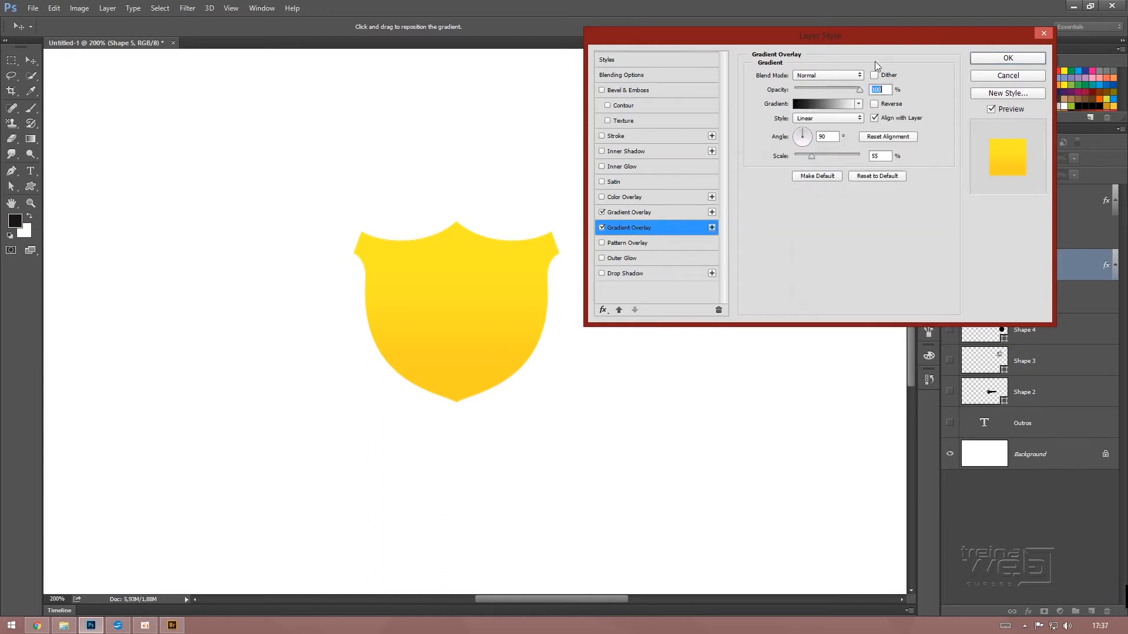
left_click(846, 119)
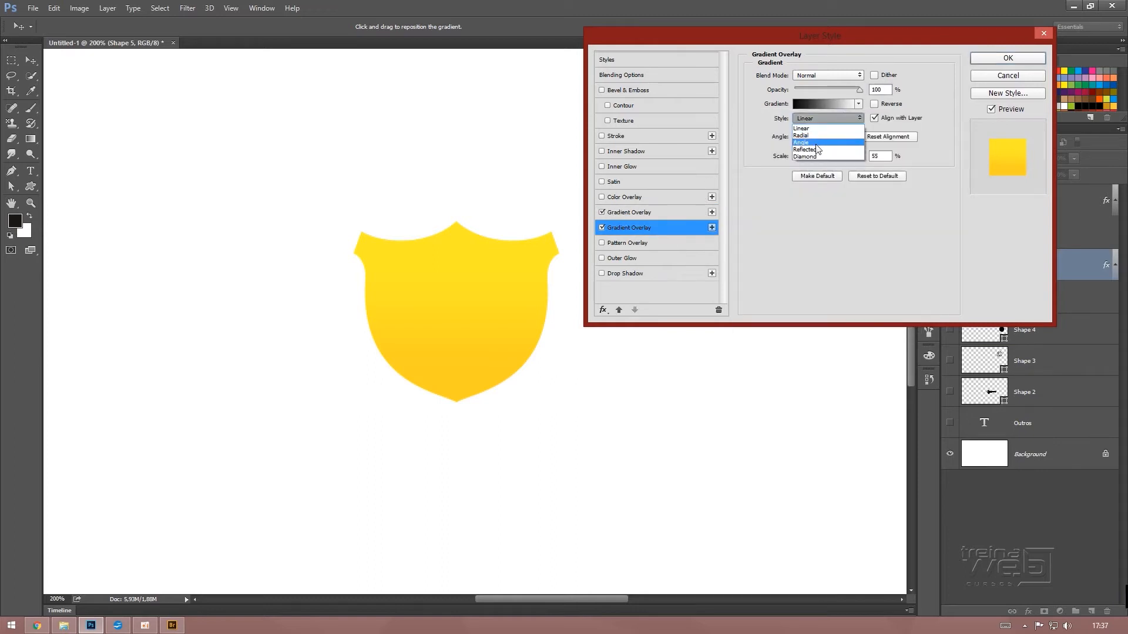
left_click(806, 129)
left_click(842, 76)
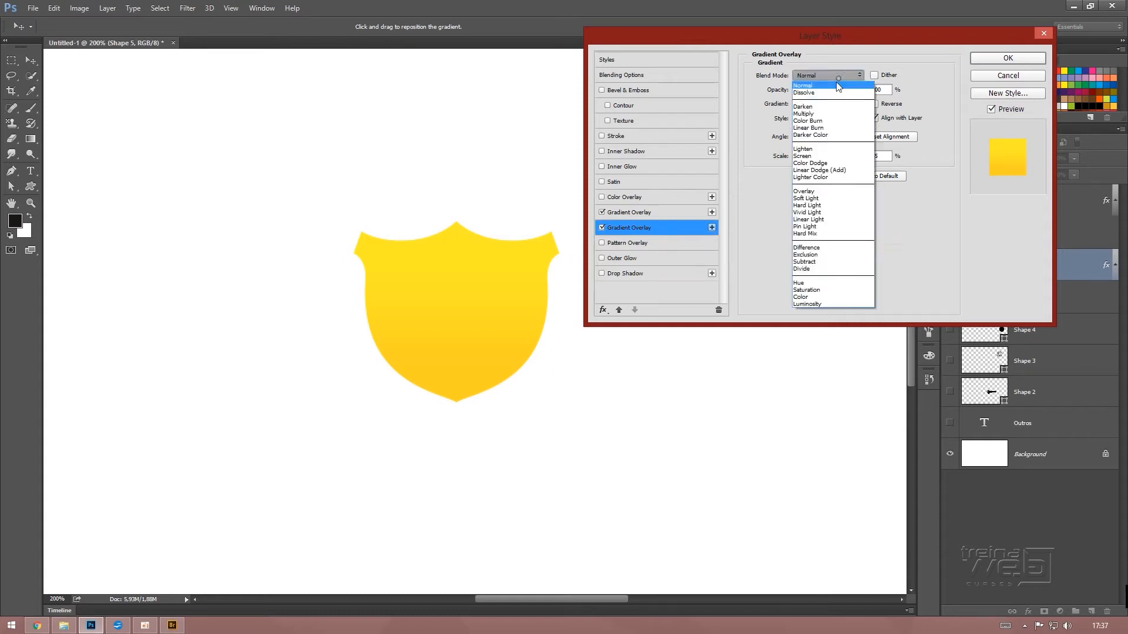
left_click(804, 113)
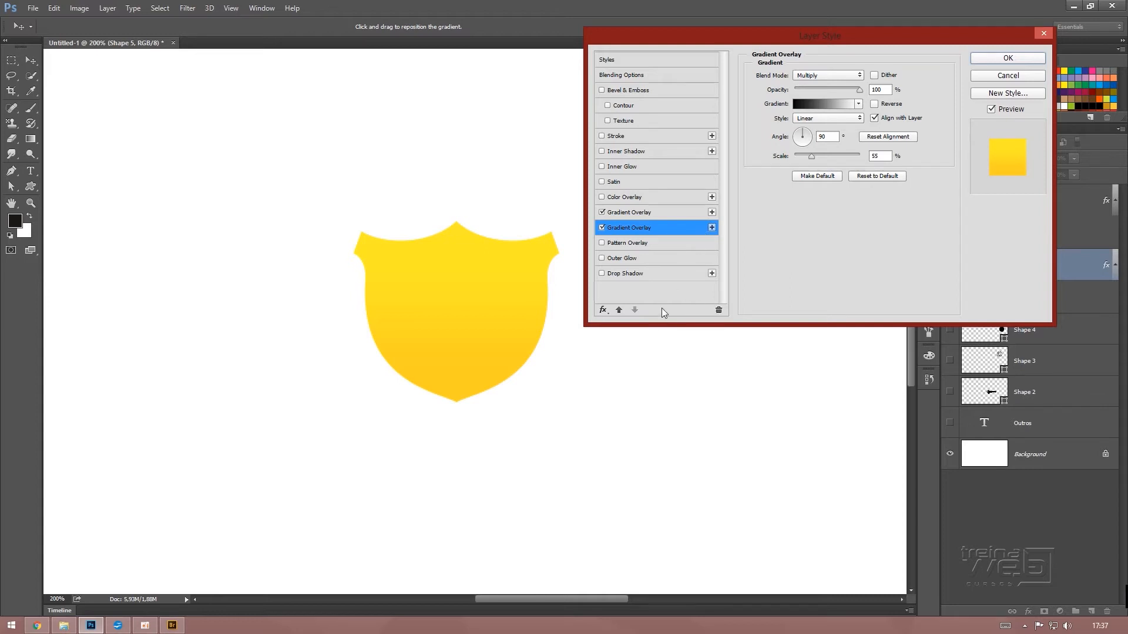
left_click(619, 309)
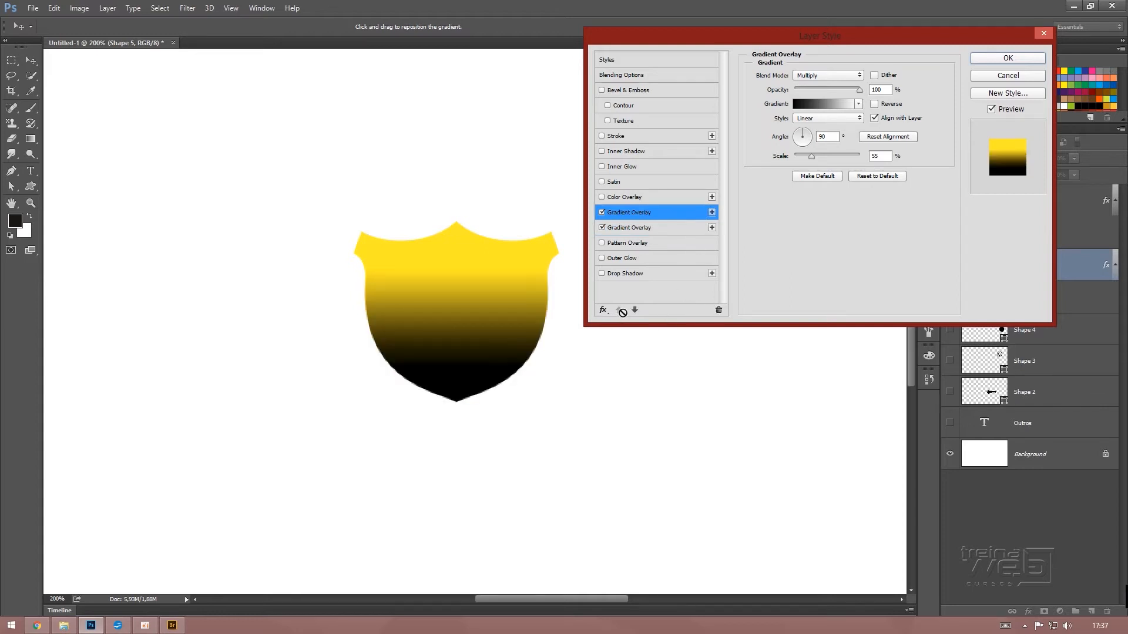
Set the upper gradient overlay to Color Burn at 39% opacity and increase its scale slightly
left_click(858, 104)
left_click(850, 75)
left_click(845, 78)
left_click_drag(824, 90, 804, 93)
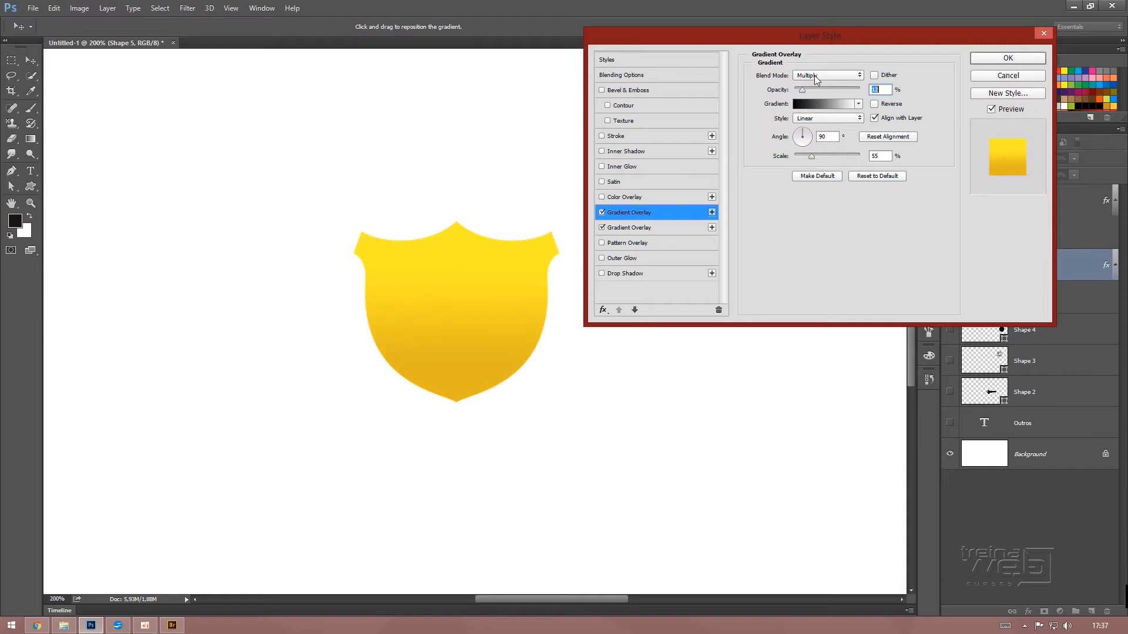
left_click(820, 78)
left_click(823, 121)
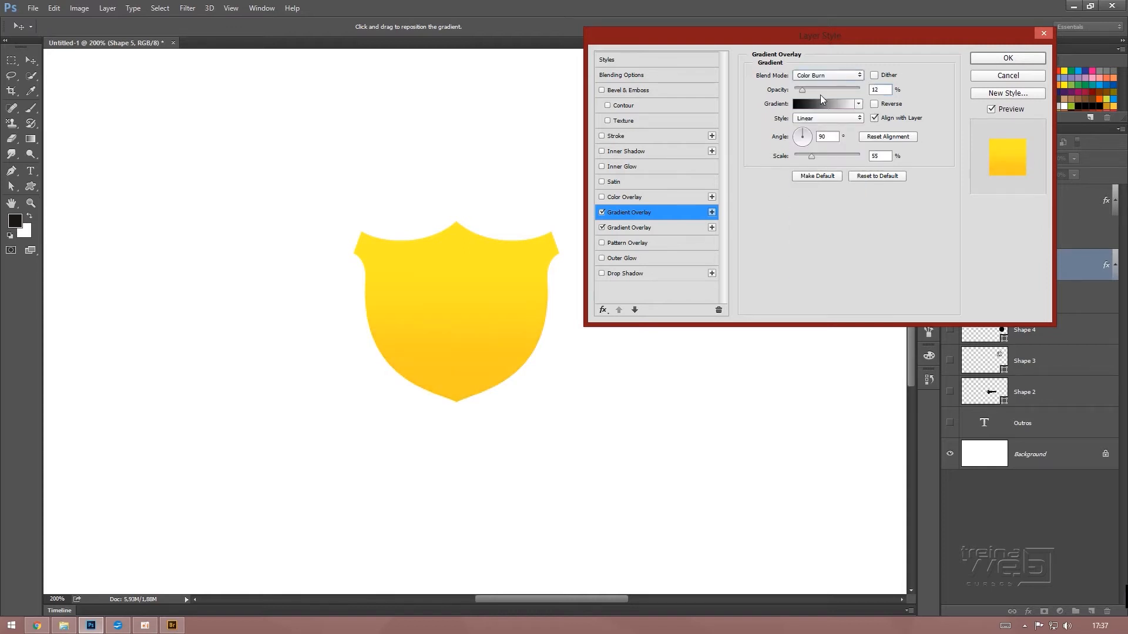
mouse_move(806, 94)
left_mouse_down()
mouse_move(829, 89)
mouse_move(809, 92)
left_mouse_up()
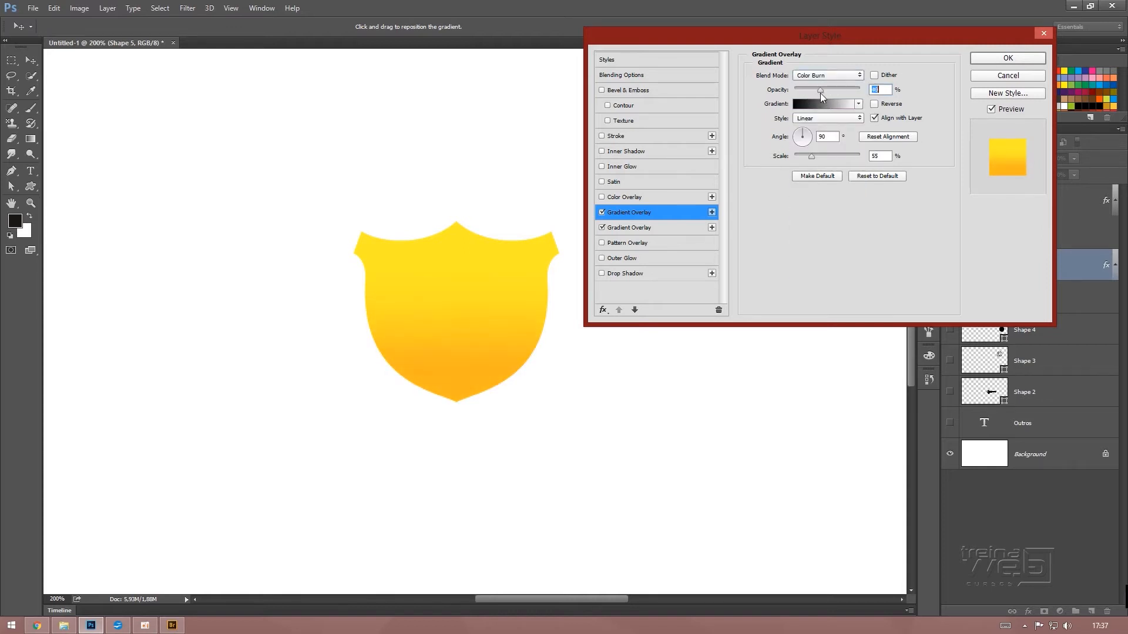
mouse_move(812, 156)
left_mouse_down()
mouse_move(854, 154)
mouse_move(741, 159)
mouse_move(816, 157)
left_mouse_up()
left_click_drag(479, 304, 477, 224)
left_click(604, 311)
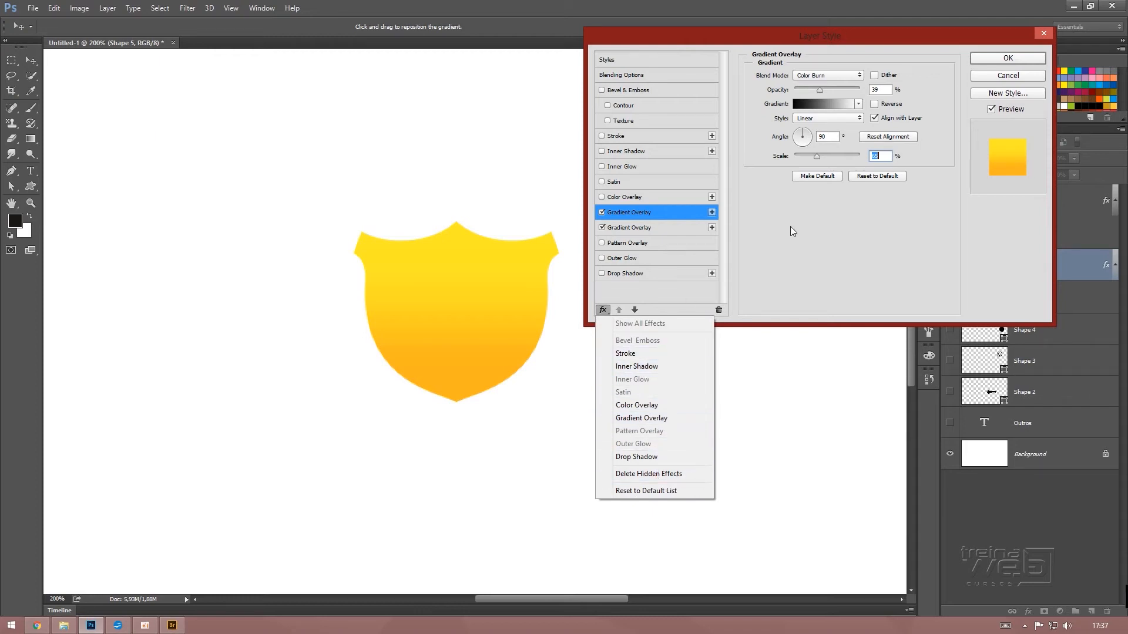
left_click(795, 189)
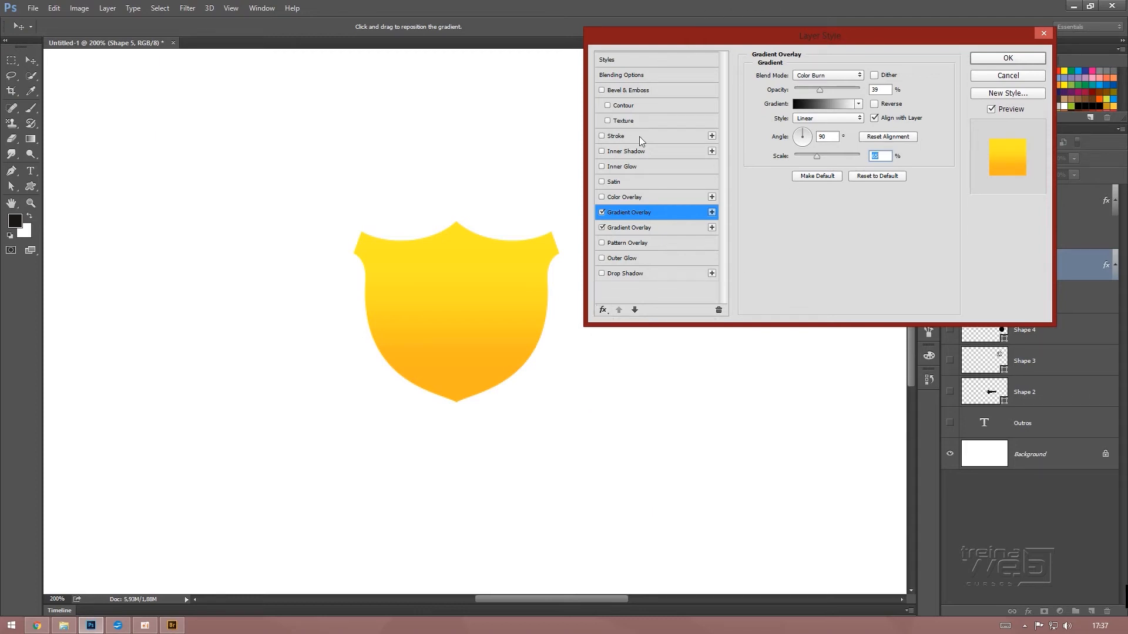
Enable Bevel & Emboss on Shape 5 as an Inner Bevel with Chisel Soft technique, 103% depth and 13 px size
left_click(606, 88)
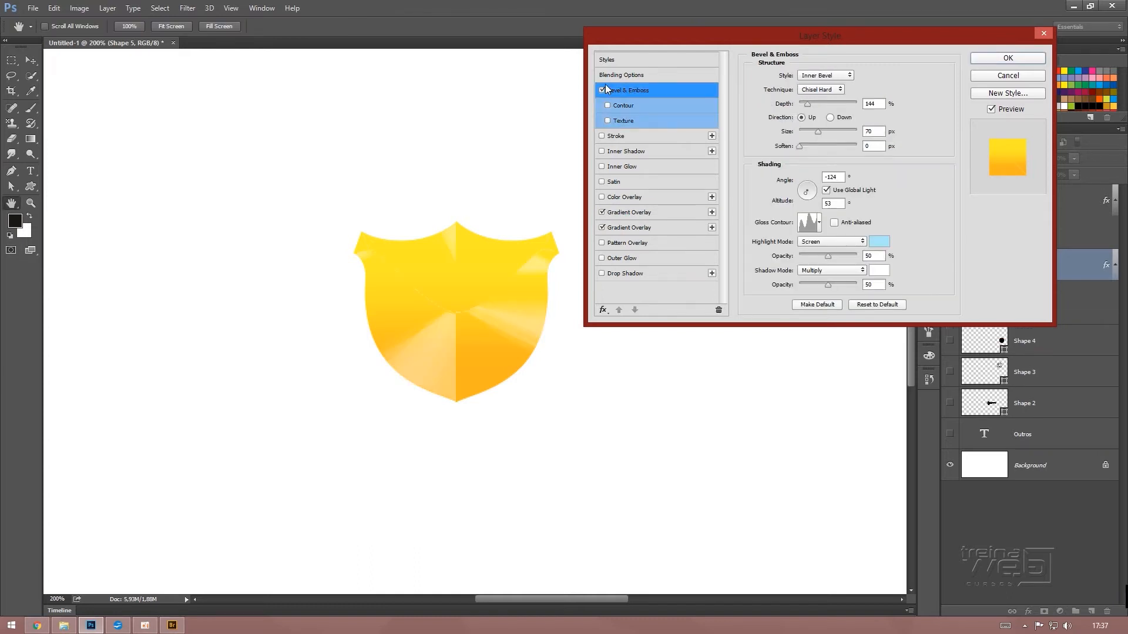
mouse_move(812, 108)
left_mouse_down()
mouse_move(820, 104)
mouse_move(802, 104)
left_mouse_up()
left_click(824, 75)
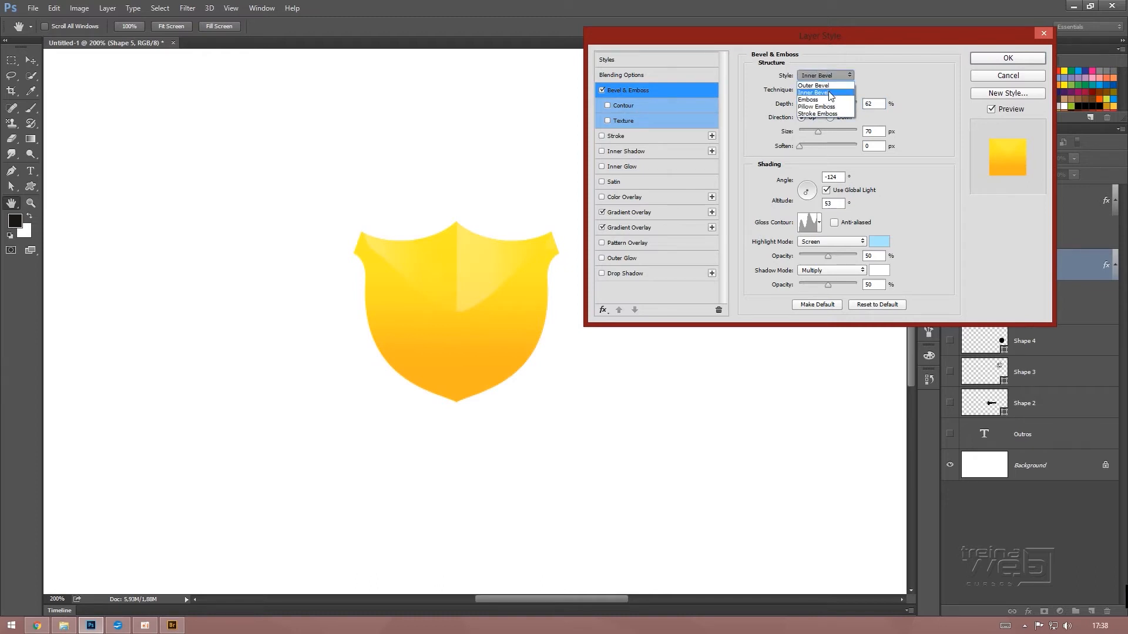
left_click(826, 95)
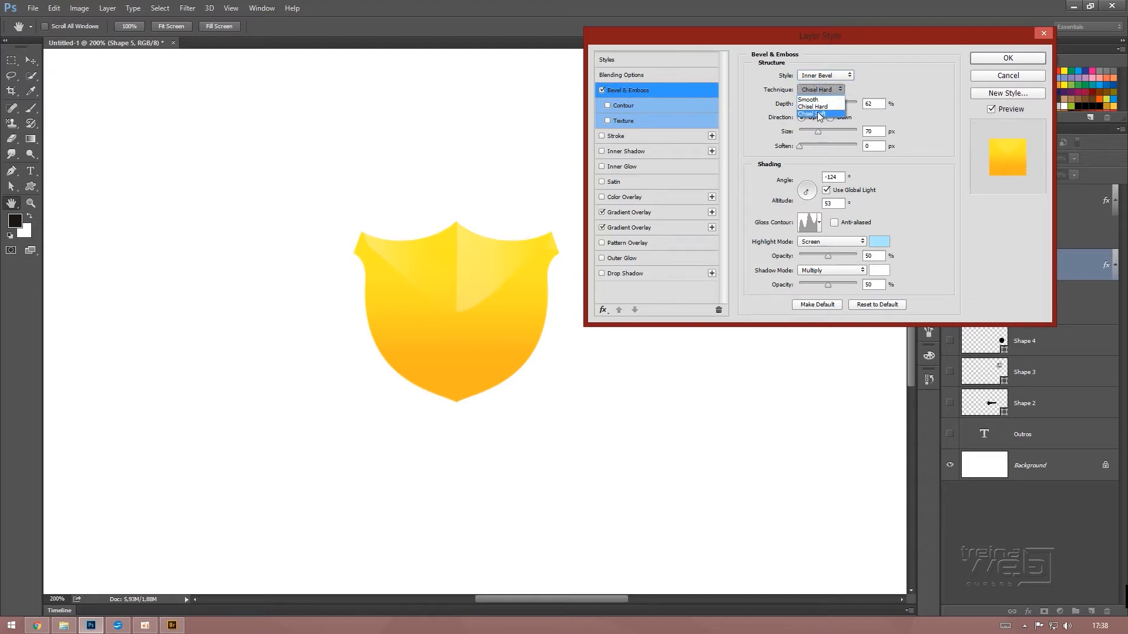
mouse_move(803, 106)
left_mouse_down()
mouse_move(822, 102)
mouse_move(805, 104)
mouse_move(805, 131)
left_mouse_up()
Set the bevel's highlight colour to white and its shadow colour to black (000000)
left_click(879, 241)
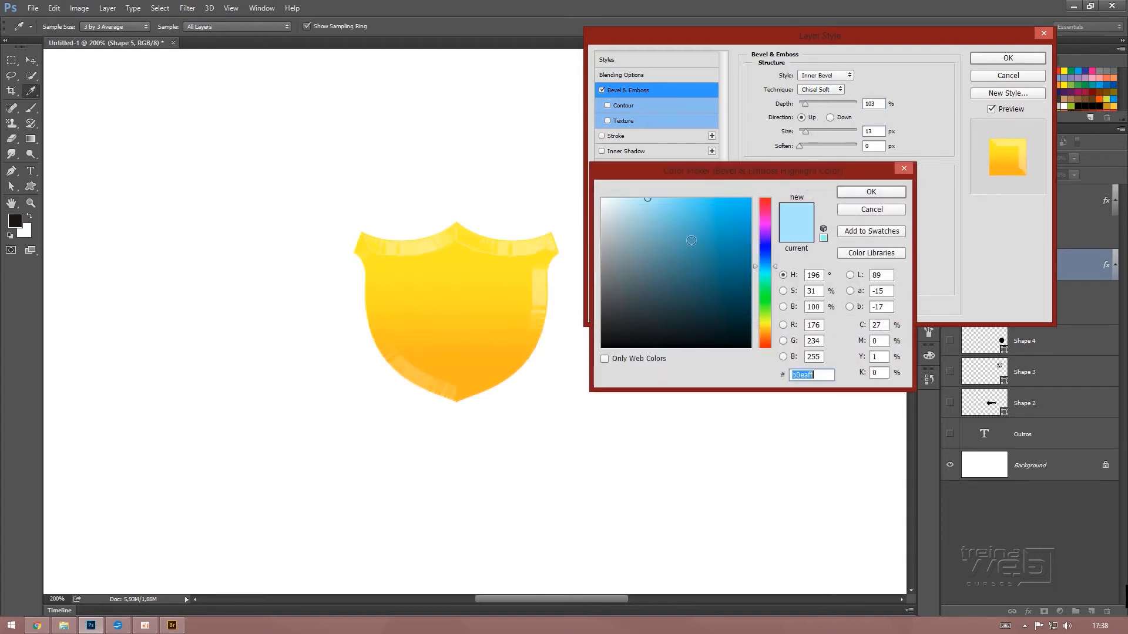
left_click(559, 164)
left_click(872, 193)
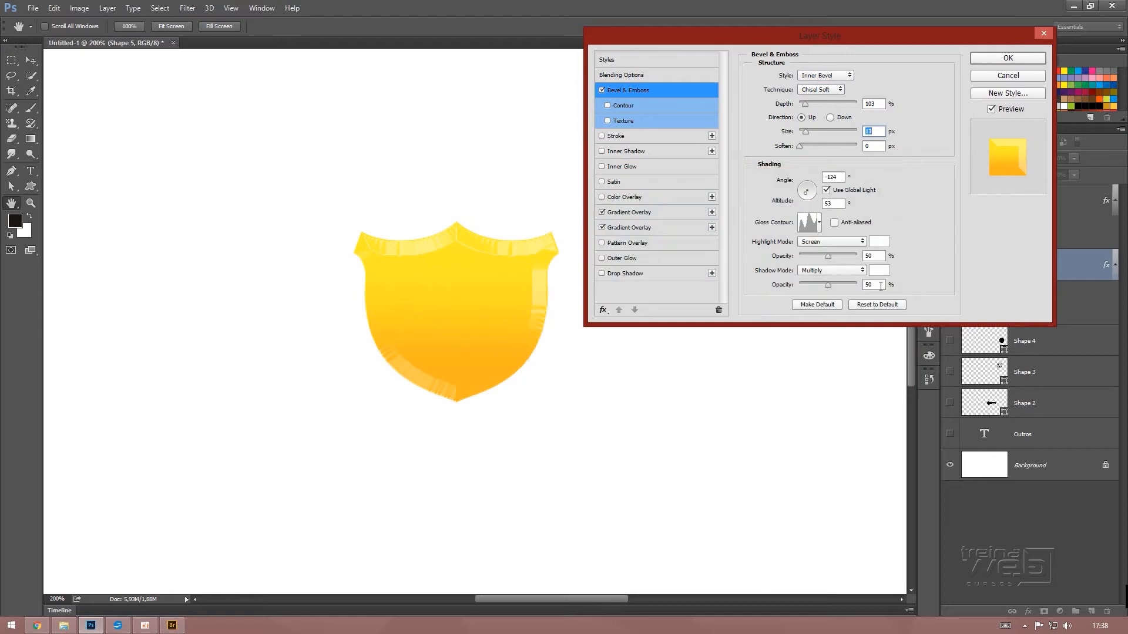
left_click(876, 271)
left_click(749, 347)
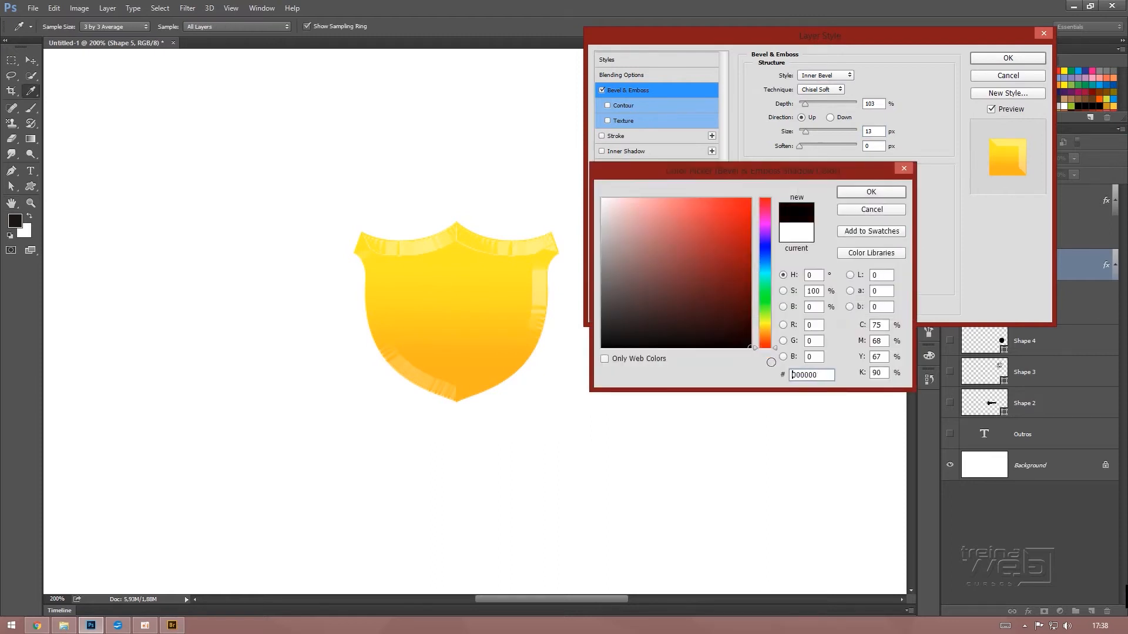
left_click(873, 192)
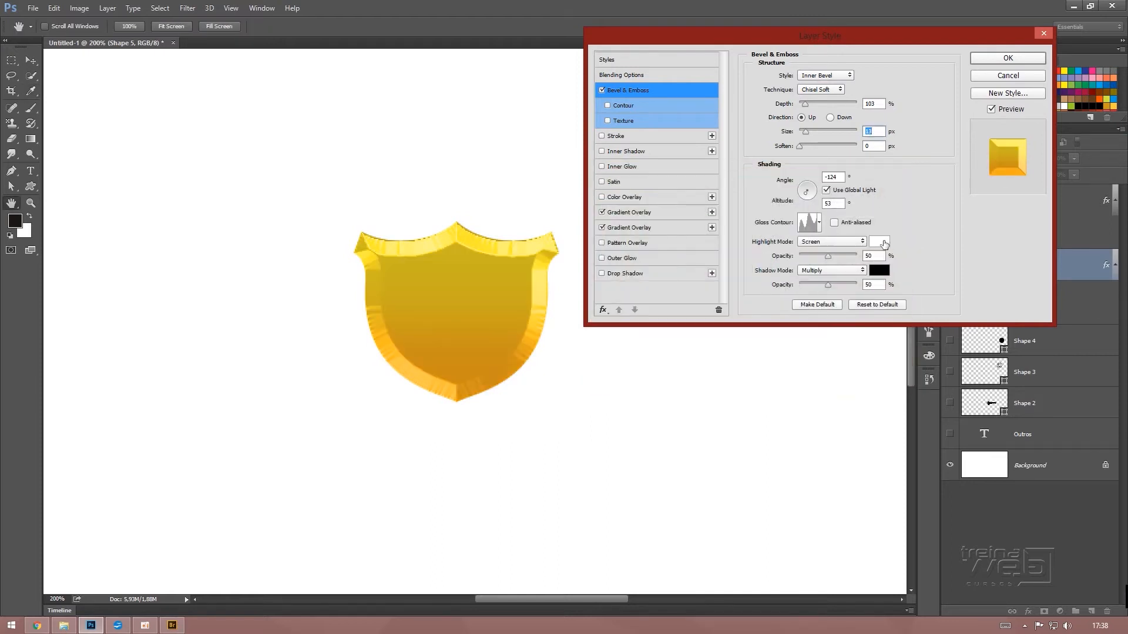
Set the bevel's gloss contour to the linear preset and turn off Use Global Light
left_click(819, 223)
left_click(749, 250)
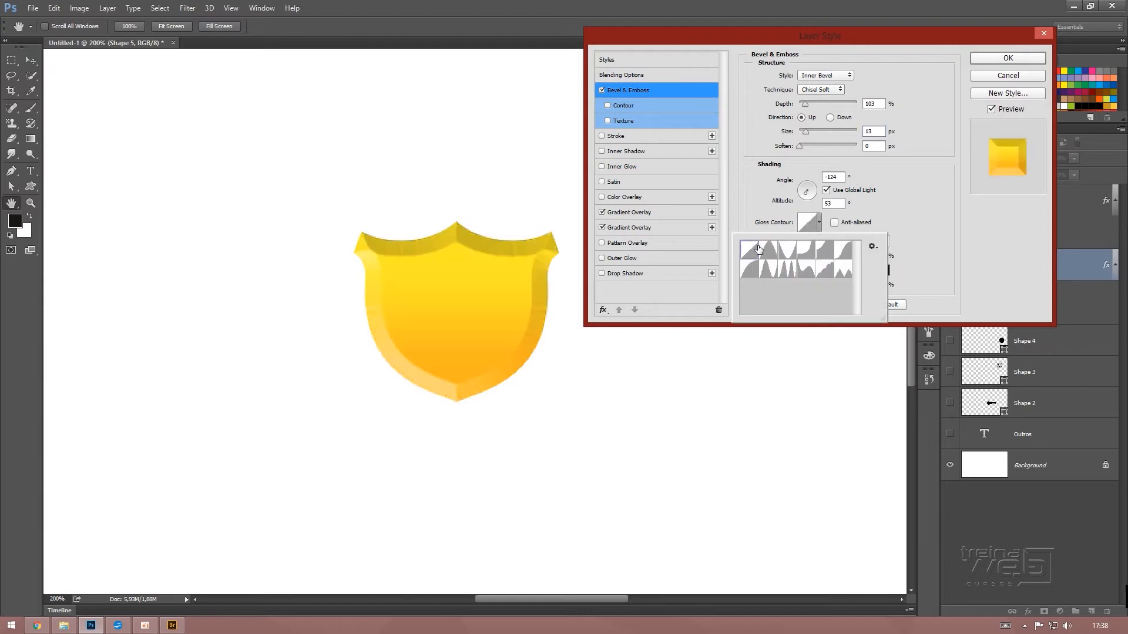
left_click(882, 196)
left_click(826, 190)
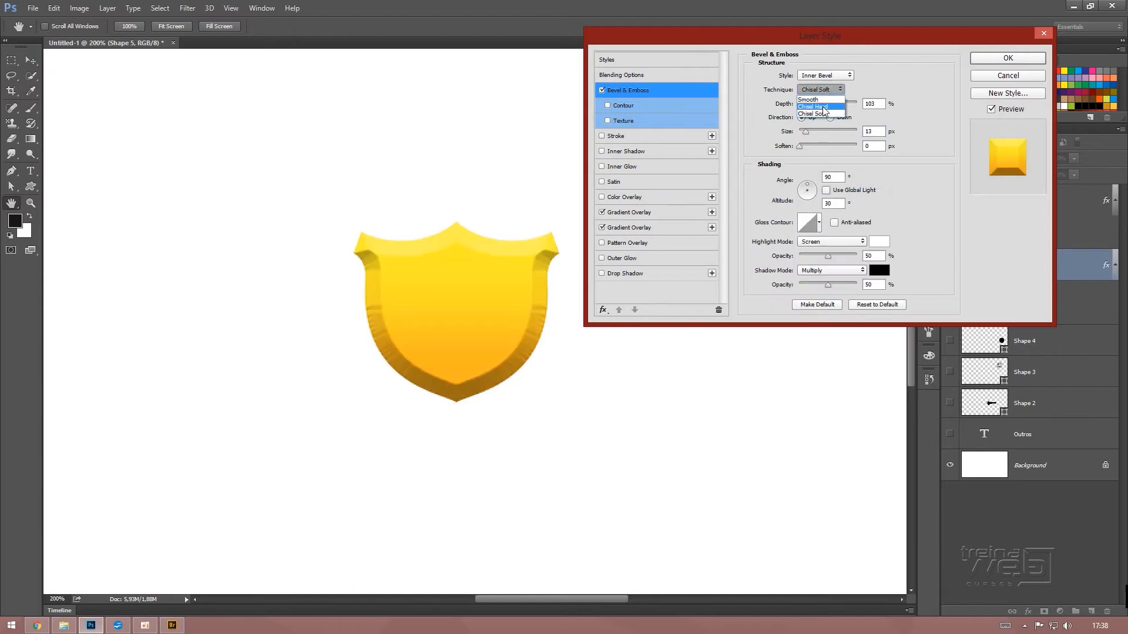
Set the bevel to Chisel Hard with 215% depth and 1 px size, and its light to 122° angle and 42° altitude
left_click(820, 99)
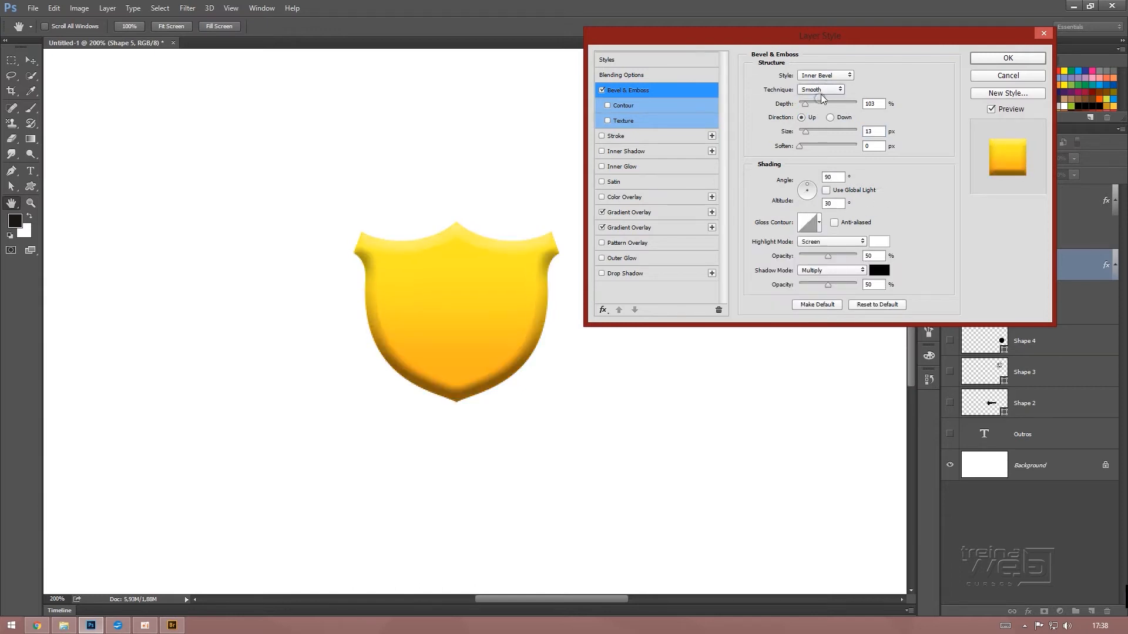
left_click(821, 90)
left_click(817, 106)
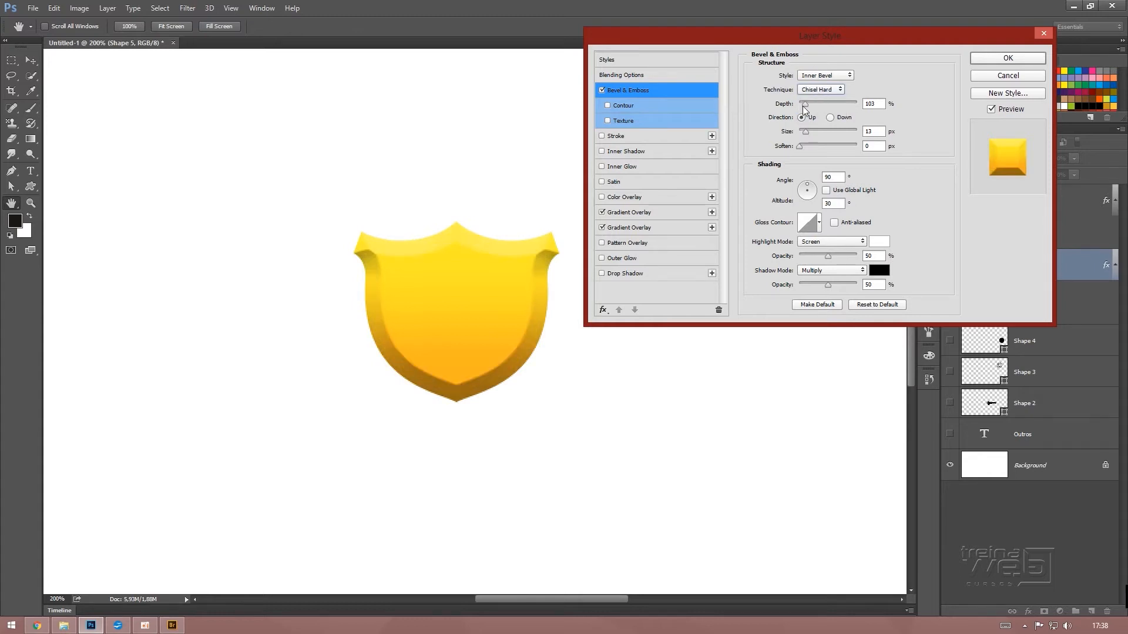
mouse_move(803, 106)
left_mouse_down()
mouse_move(812, 107)
mouse_move(797, 128)
mouse_move(811, 142)
left_mouse_up()
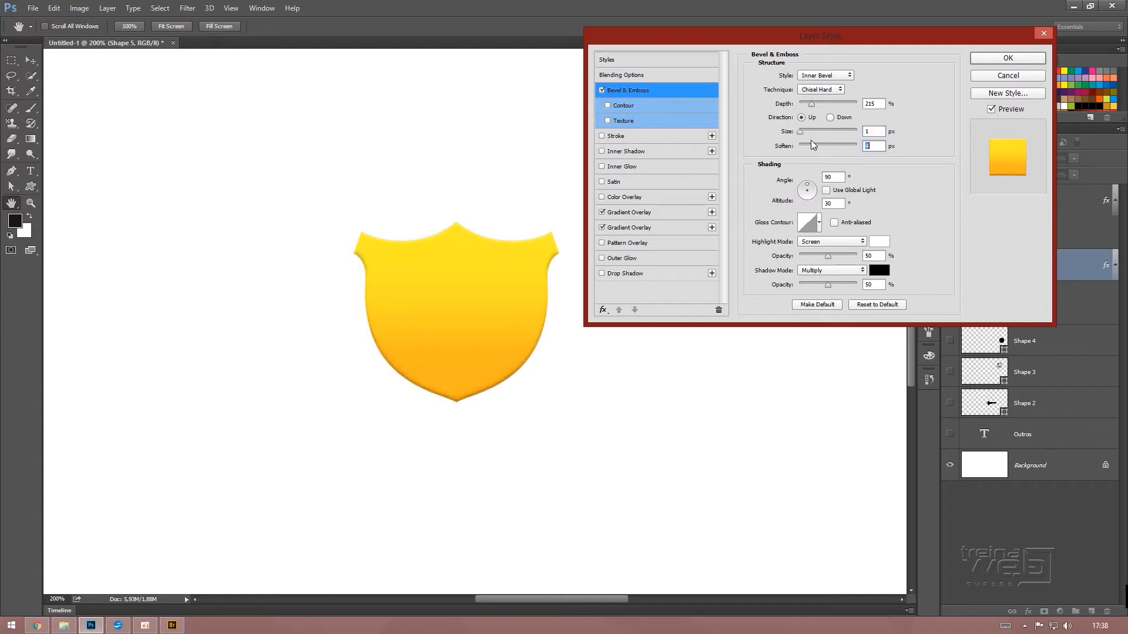
left_click_drag(806, 187, 808, 192)
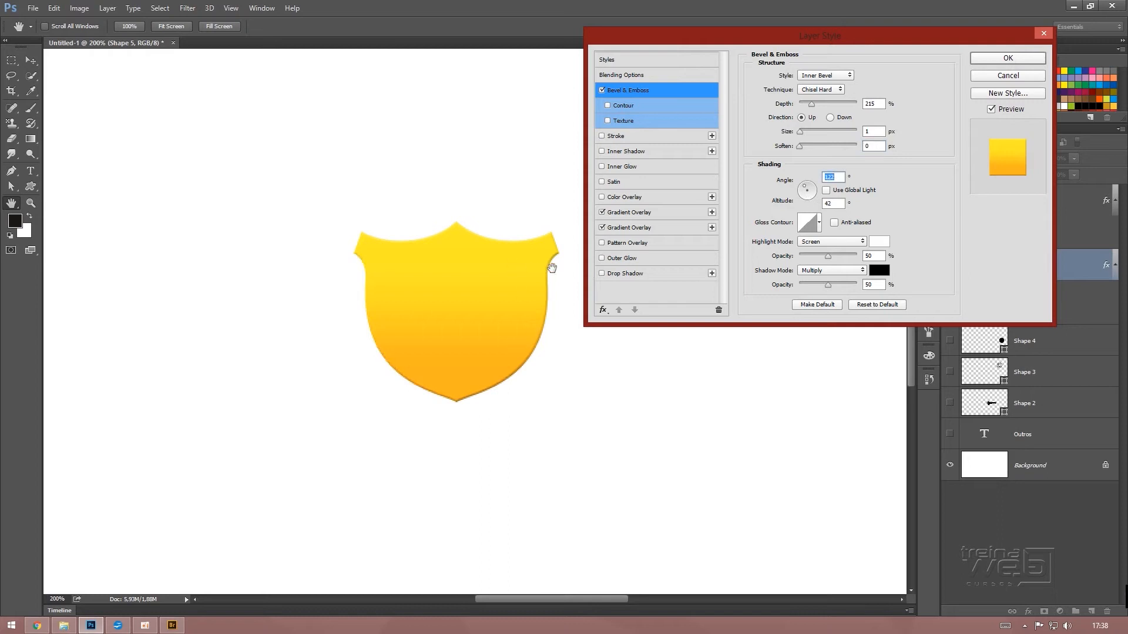
Choose the single-peak gloss contour without anti-aliasing for the bevel and apply the layer style
left_click(818, 223)
left_click(777, 253)
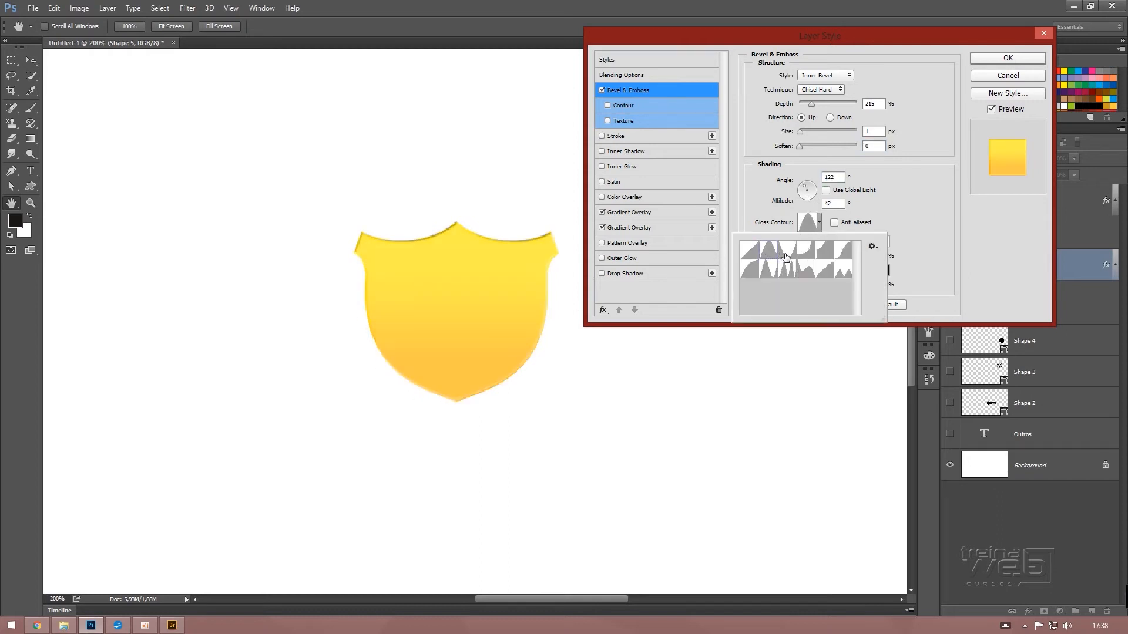
left_click(786, 257)
left_click(778, 256)
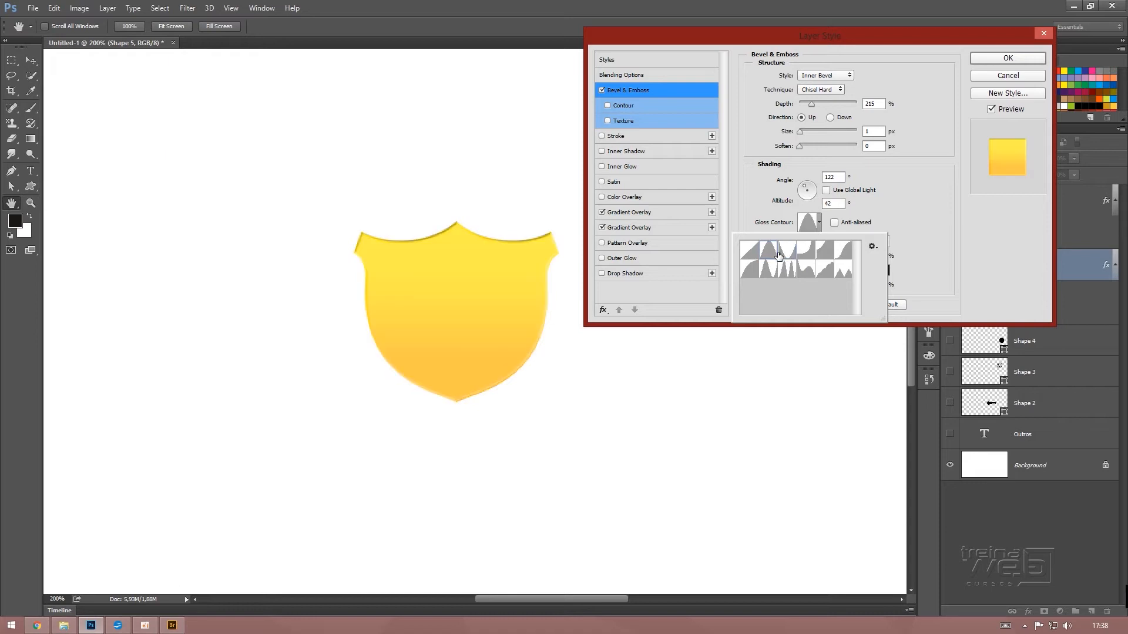
left_click(874, 198)
left_click(834, 223)
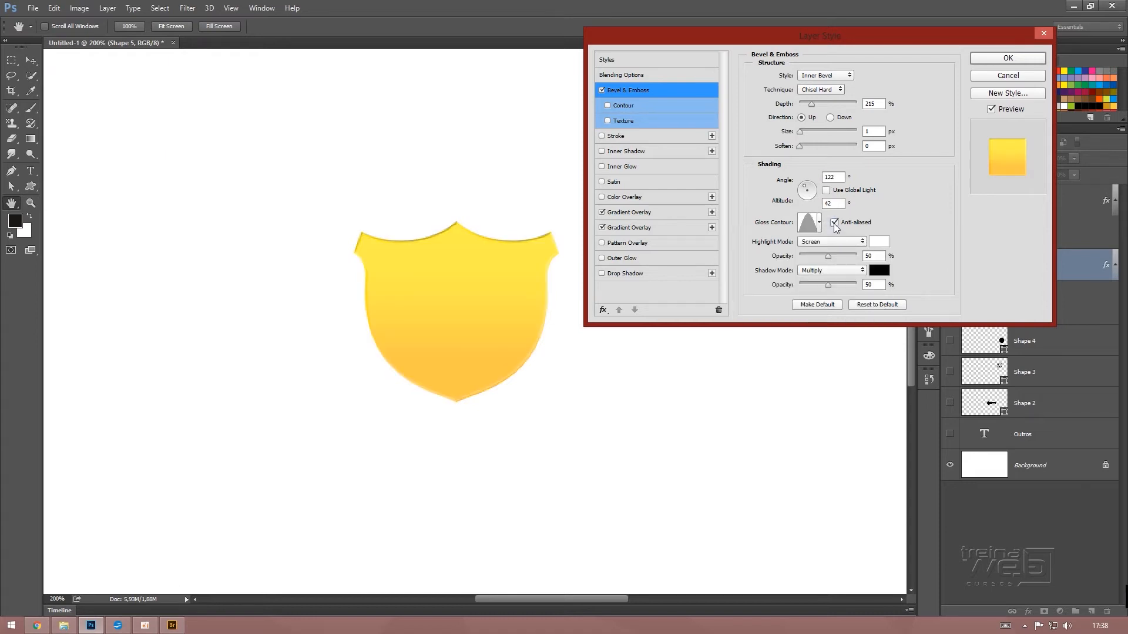
left_click(834, 224)
key("ctrl+minus")
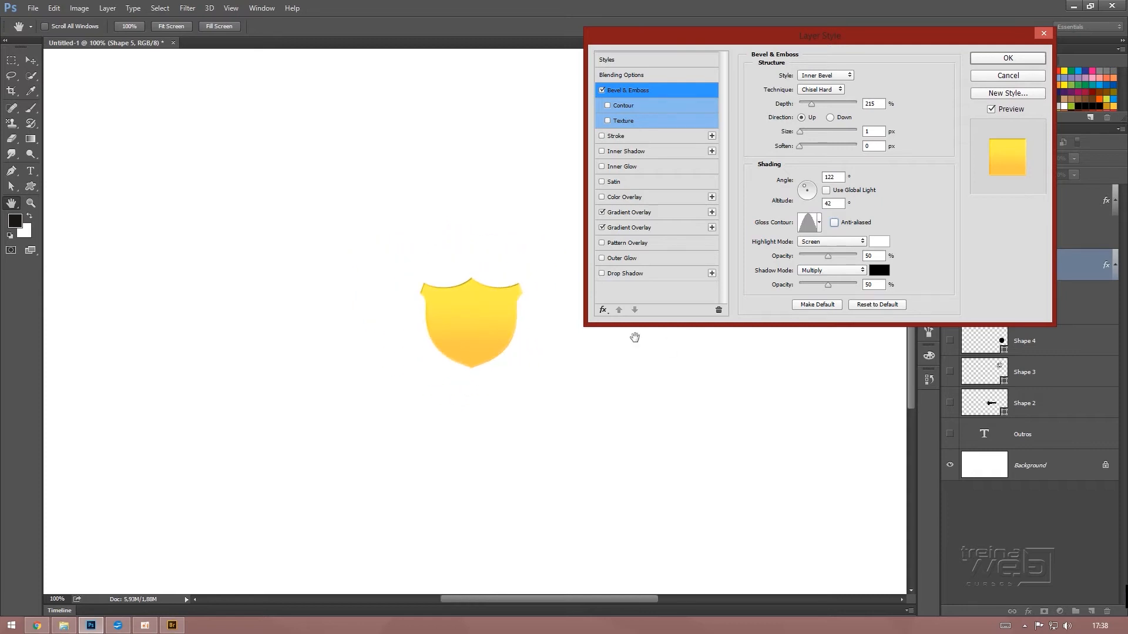
left_click(1011, 61)
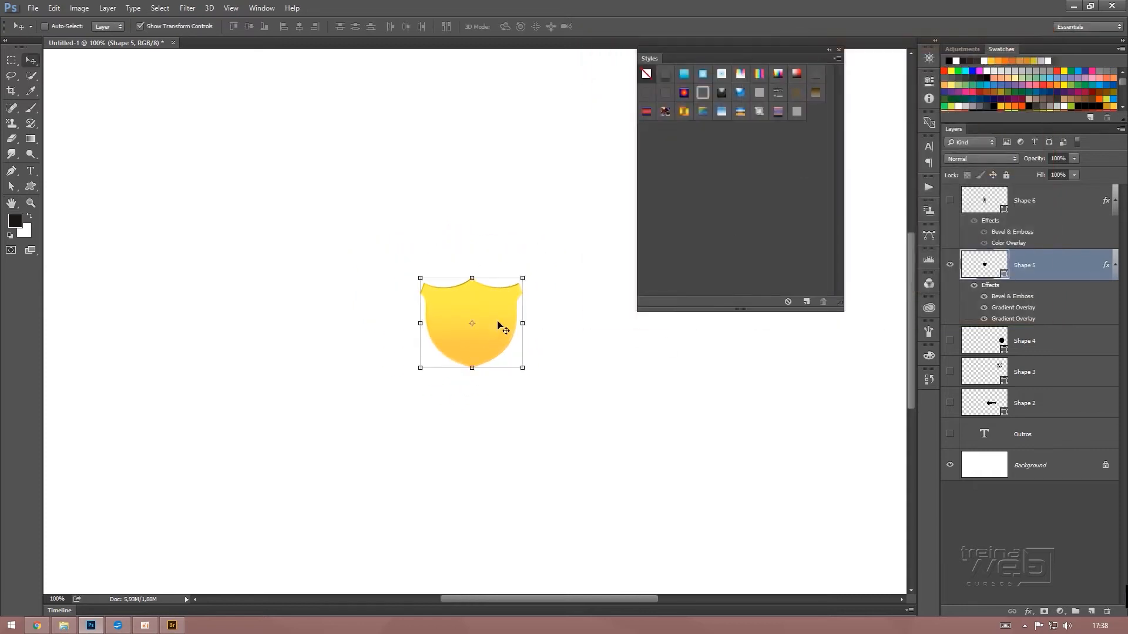
Enlarge the shield to over twice its size about its centre and set its bevel size to 5 px
left_click_drag(523, 277, 607, 200)
left_click(548, 29)
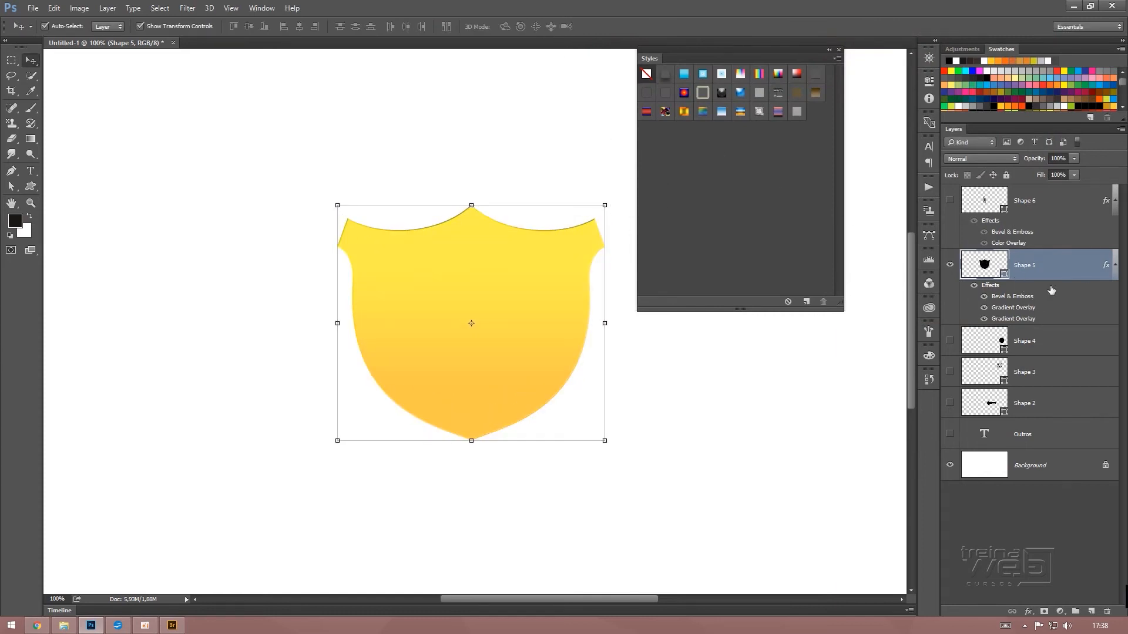
double_click(1105, 266)
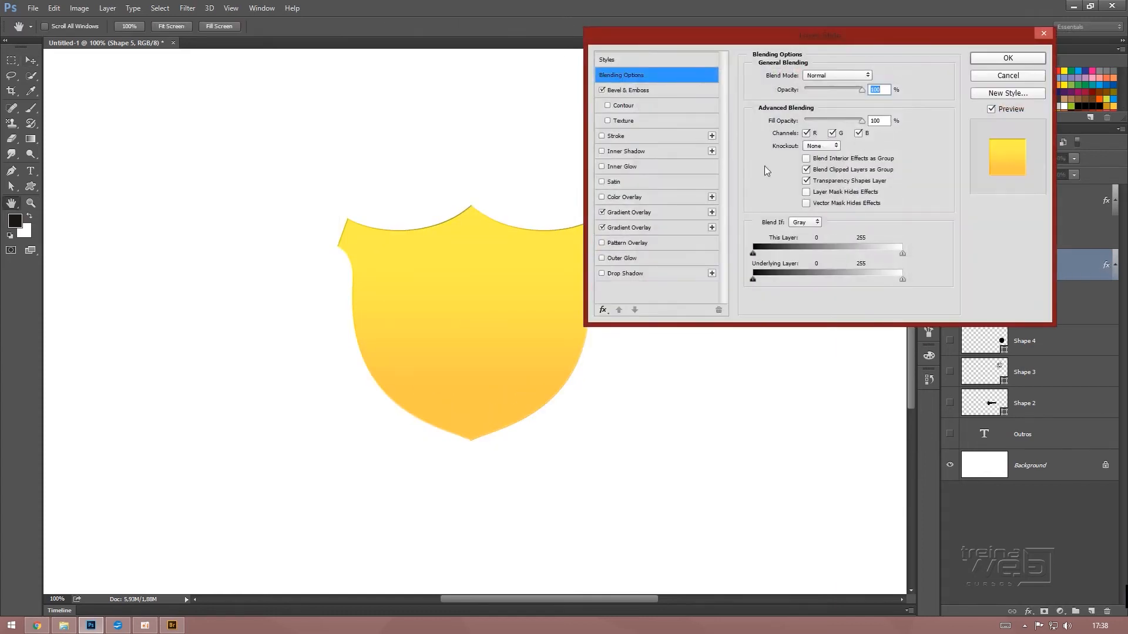
left_click(634, 90)
left_click_drag(803, 133, 802, 135)
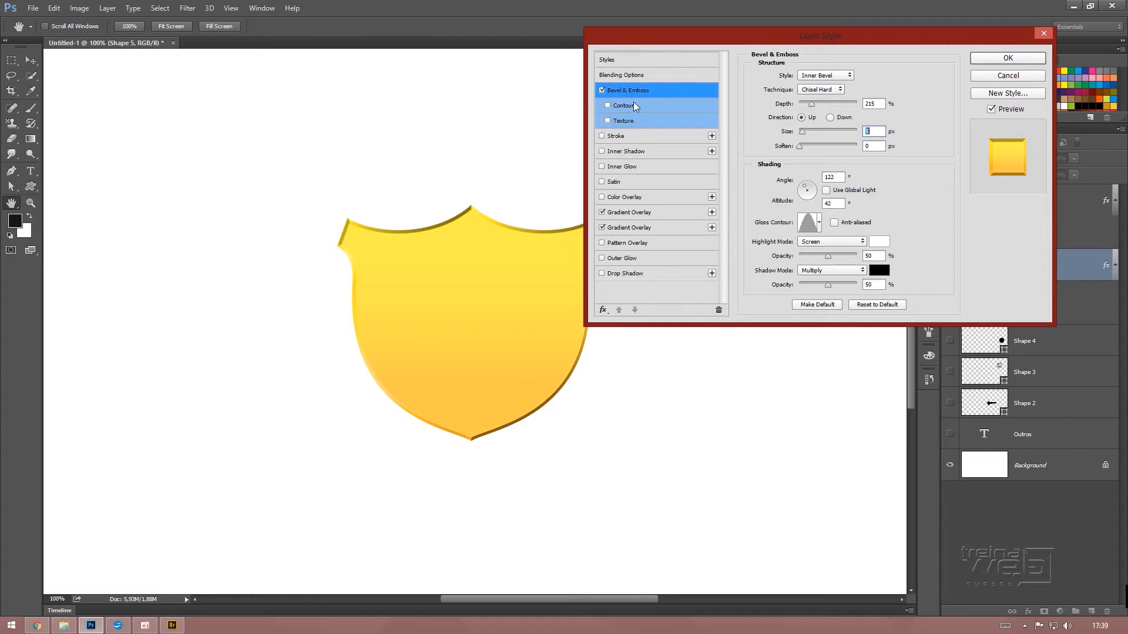
Enable the bevel's Contour option, try several contour presets and settle on the linear one at 50% range
left_click(607, 106)
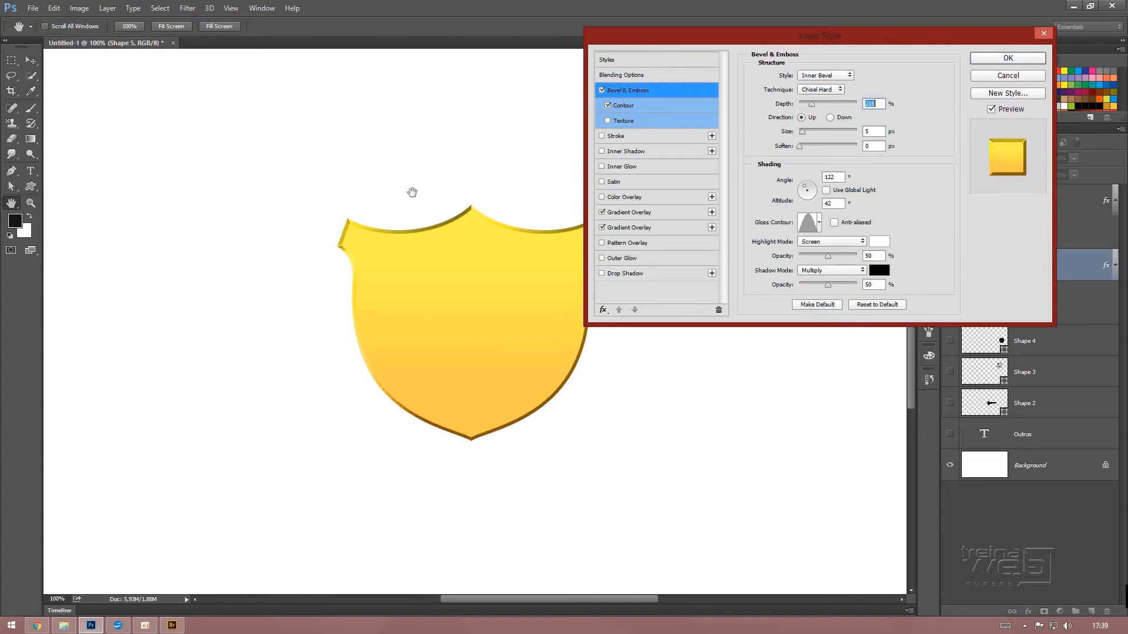
left_click(605, 101)
left_click(609, 105)
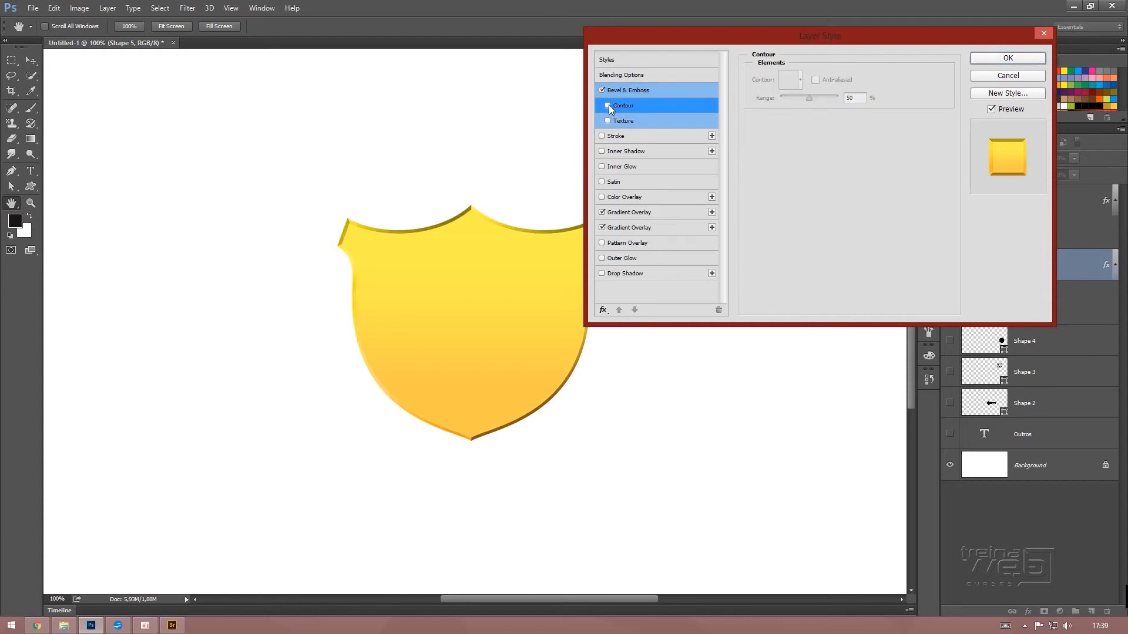
left_click(609, 105)
left_click(799, 82)
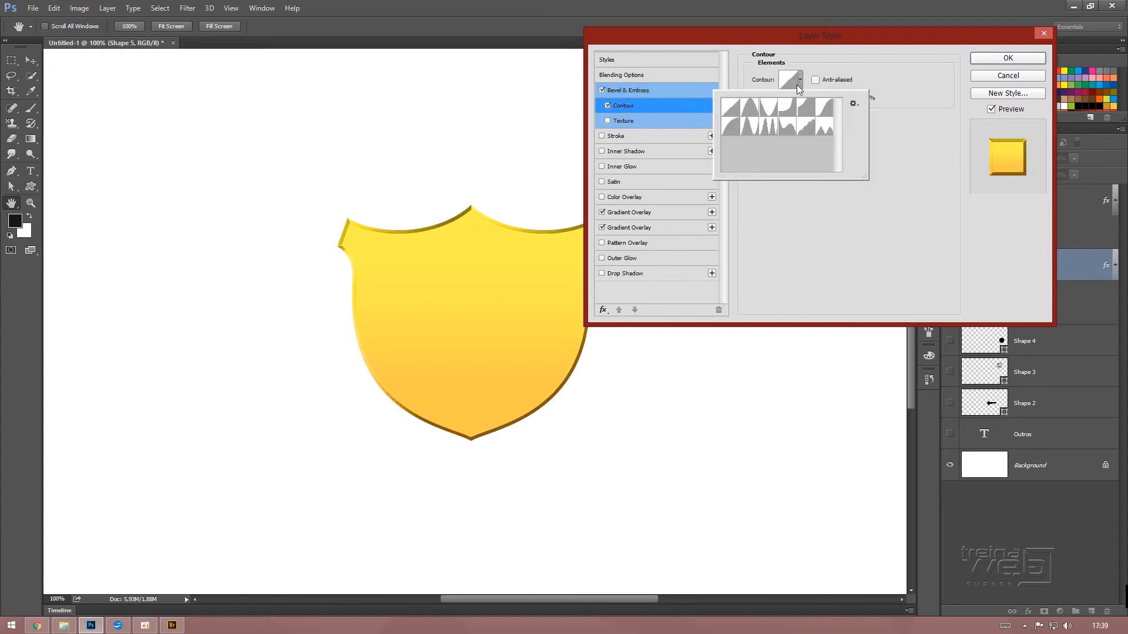
left_click(749, 107)
left_click(769, 106)
left_click(770, 125)
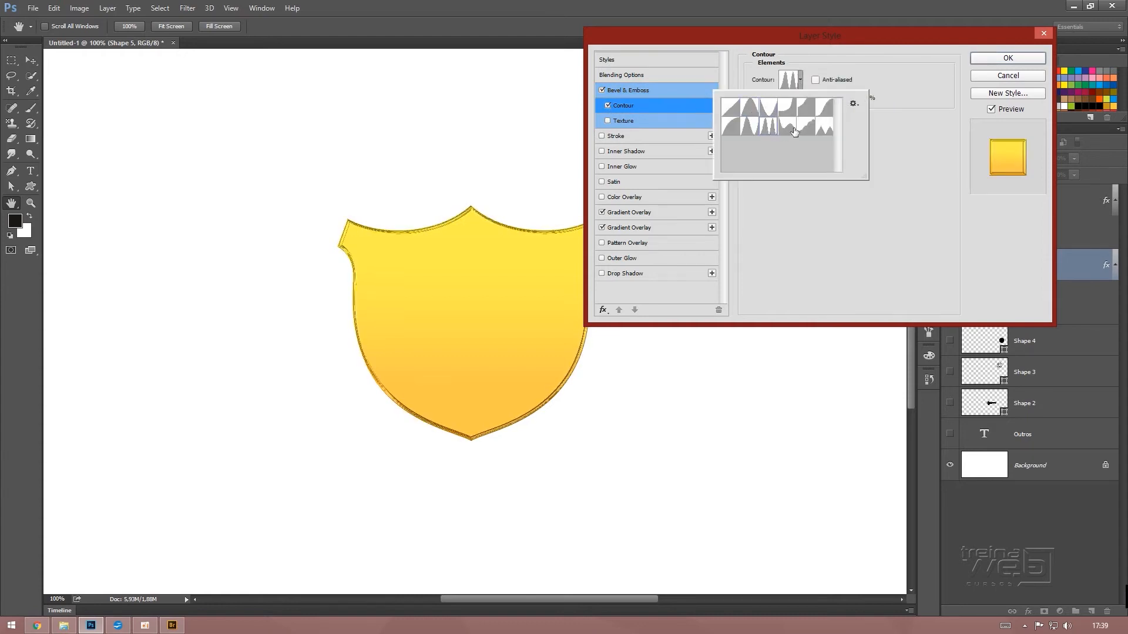
left_click(730, 106)
left_click(745, 83)
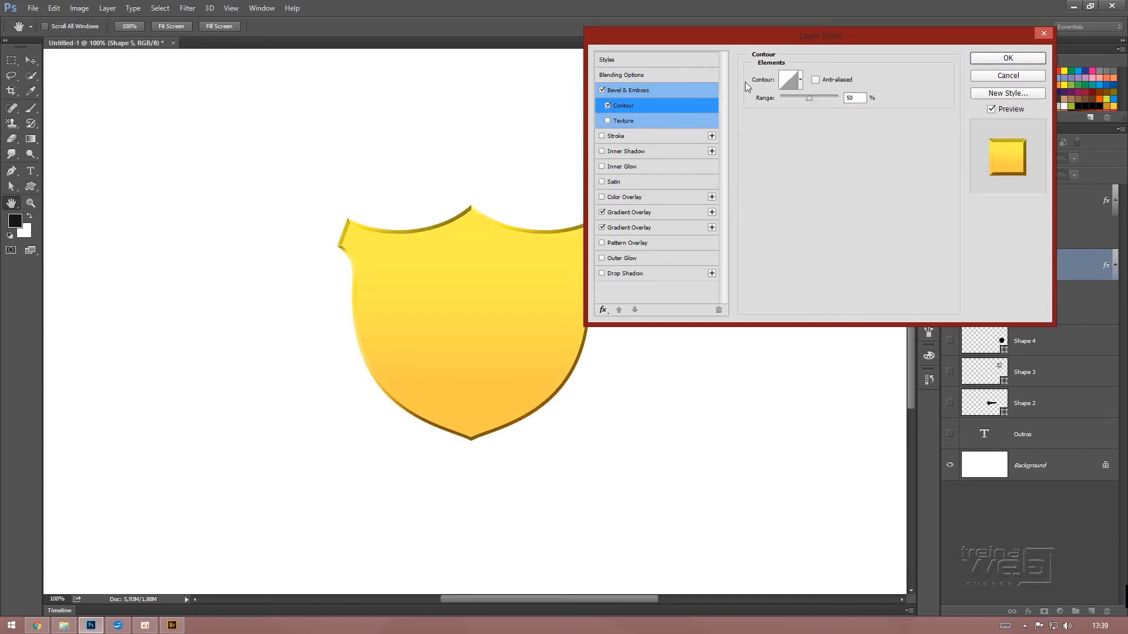
Try out a range of patterns as the bevel's Texture on the shield and turn Texture back off
left_click(609, 119)
left_click(624, 121)
left_click(798, 90)
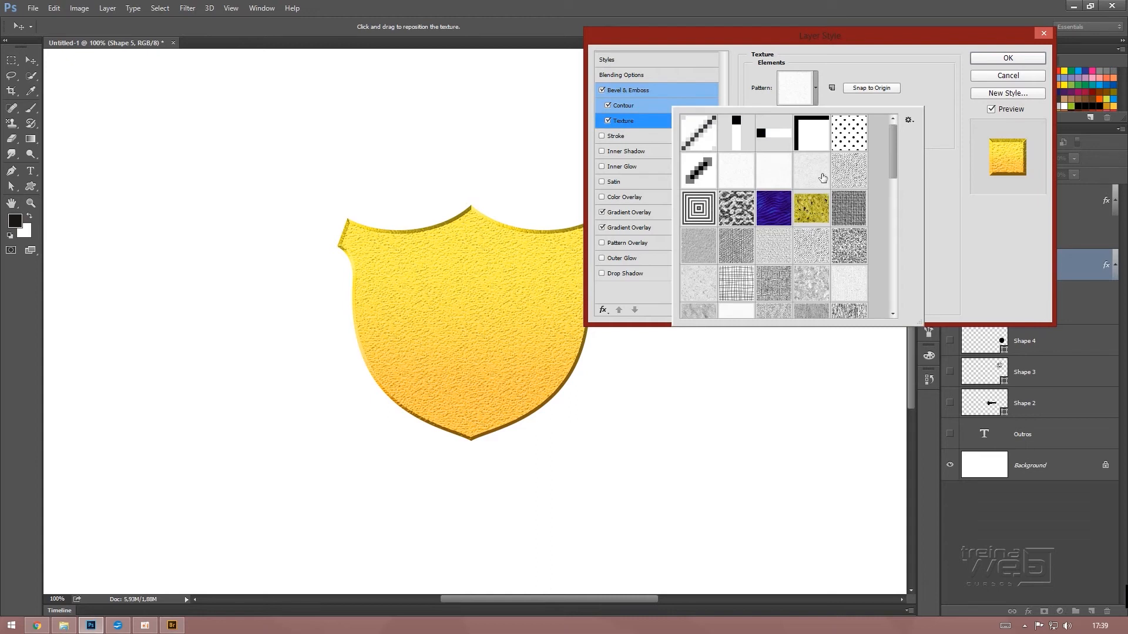
left_click(846, 174)
left_click(848, 203)
left_click(816, 208)
left_click(761, 242)
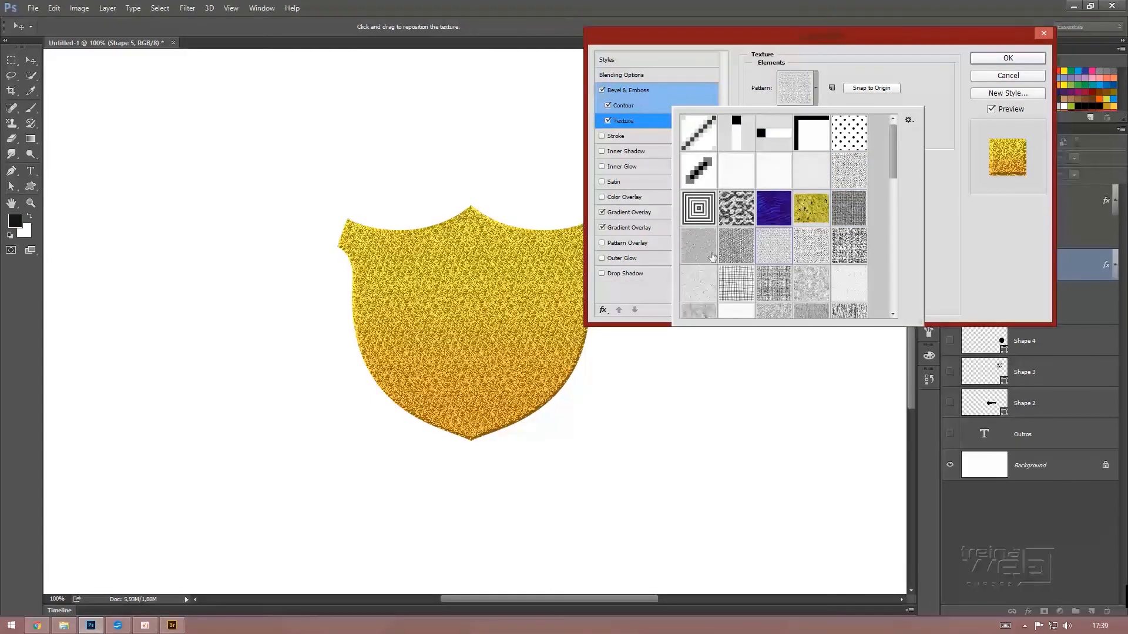
left_click(703, 254)
left_click(693, 200)
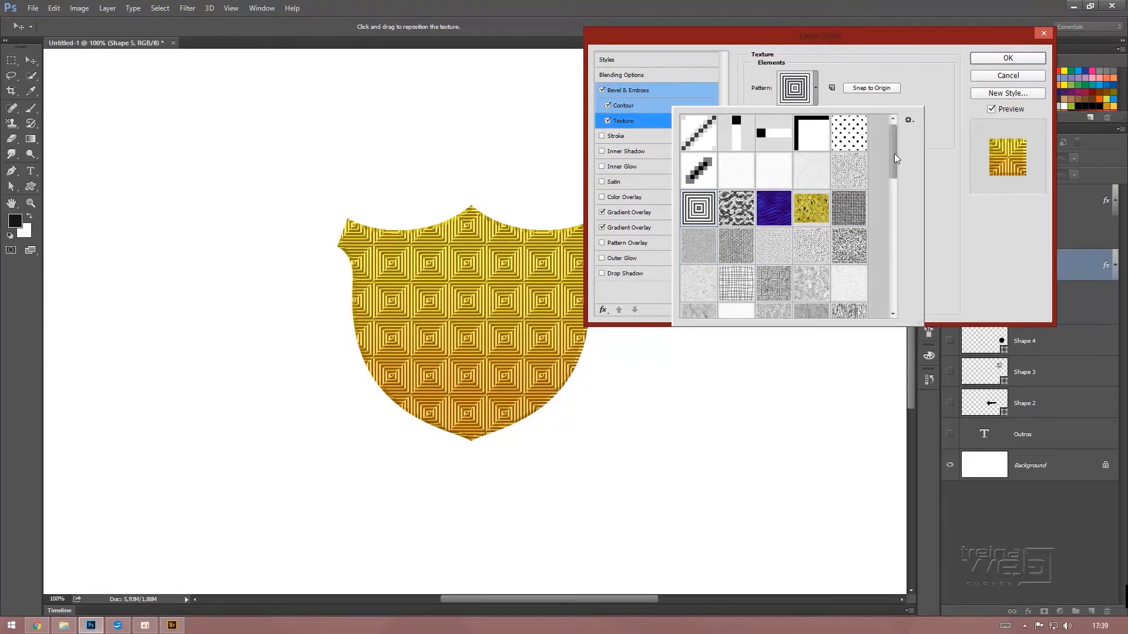
left_click_drag(894, 153, 893, 226)
left_click(800, 172)
left_click(809, 192)
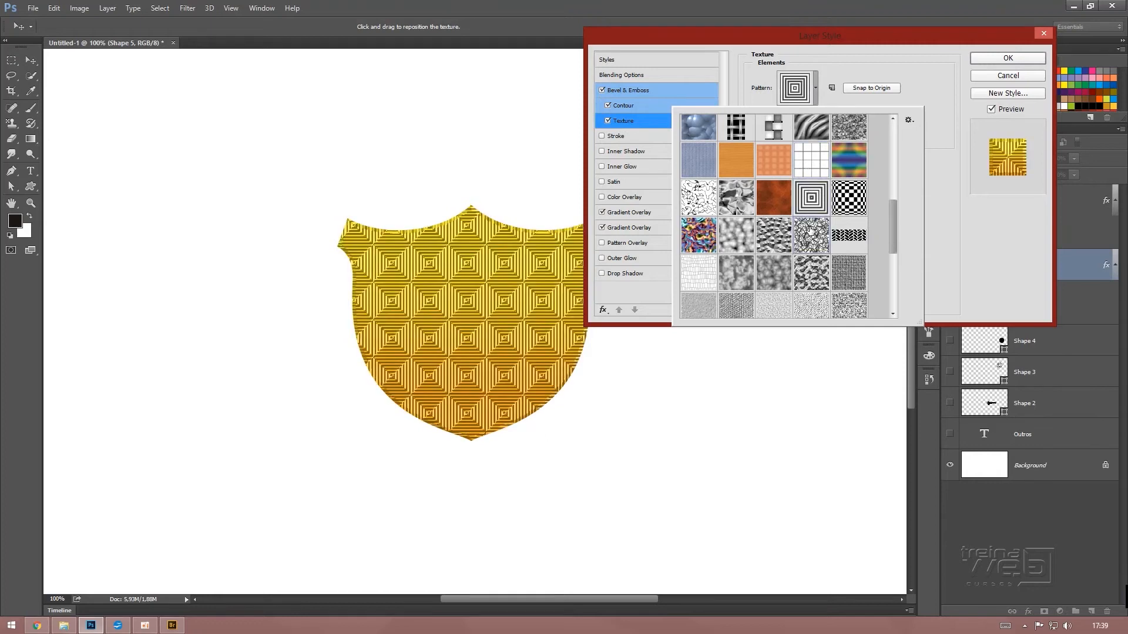
left_click(811, 245)
left_click(785, 268)
left_click_drag(895, 229, 894, 287)
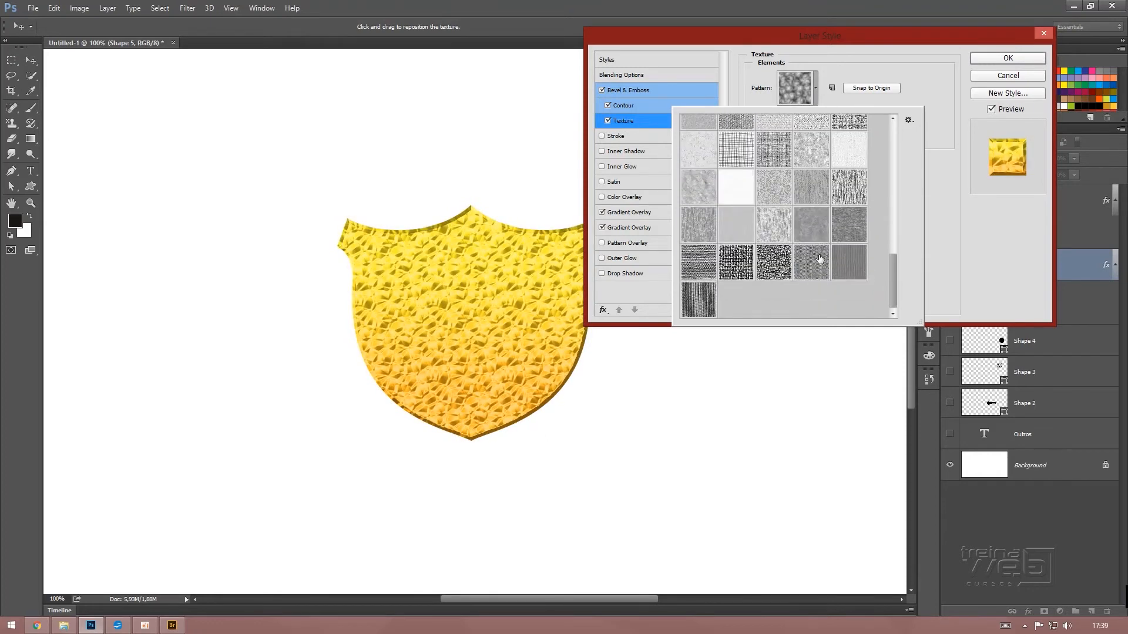
left_click(816, 259)
left_click(736, 265)
left_click(705, 296)
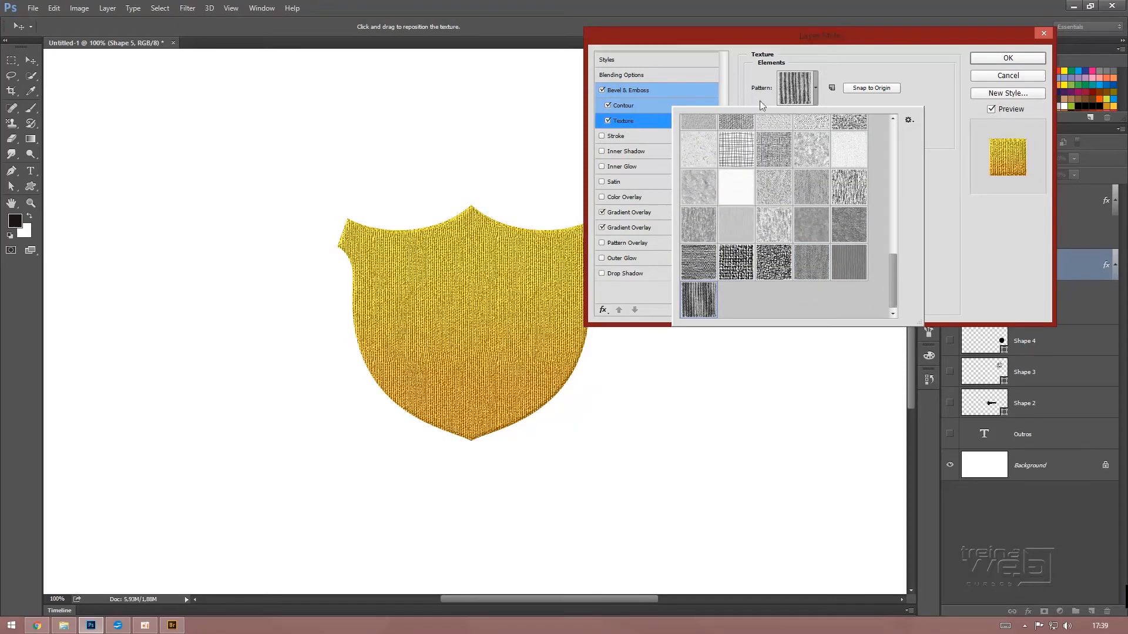
left_click(814, 83)
left_click(816, 91)
left_click_drag(890, 264, 893, 137)
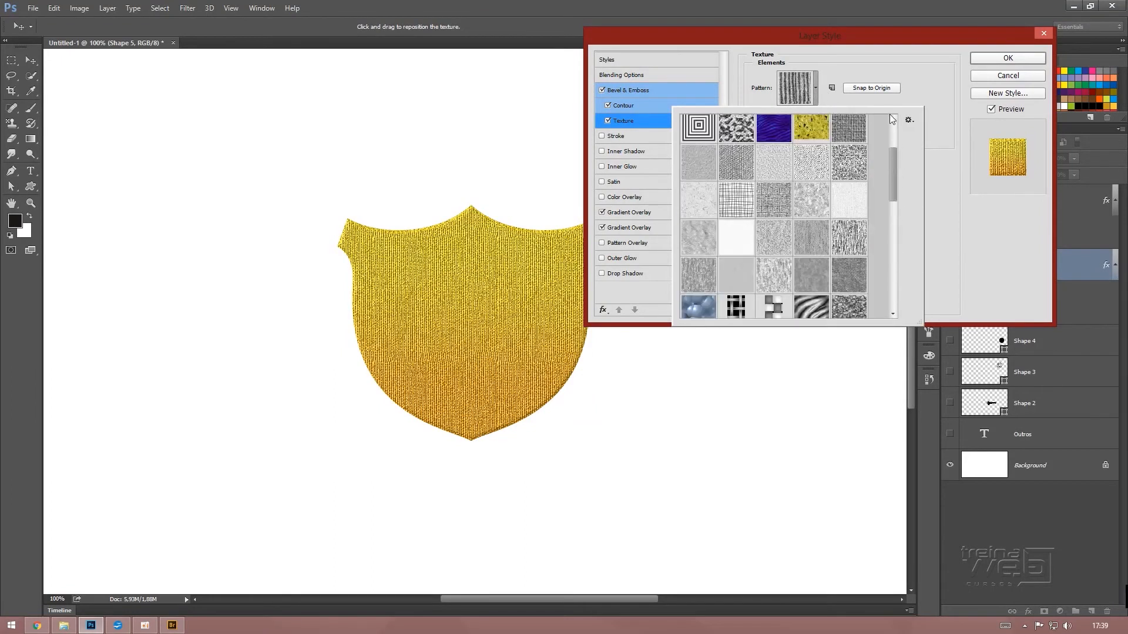
left_click(802, 88)
left_click(609, 121)
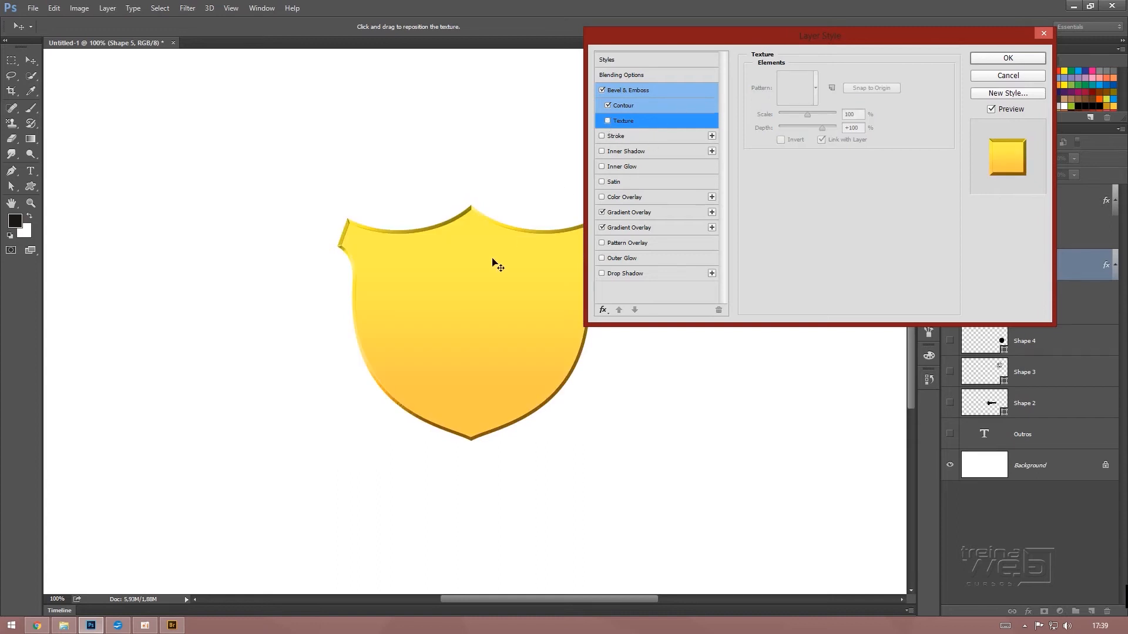
Add a black Multiply drop shadow to the shield at 39% opacity, 90° angle and 7 px distance
left_click(602, 274)
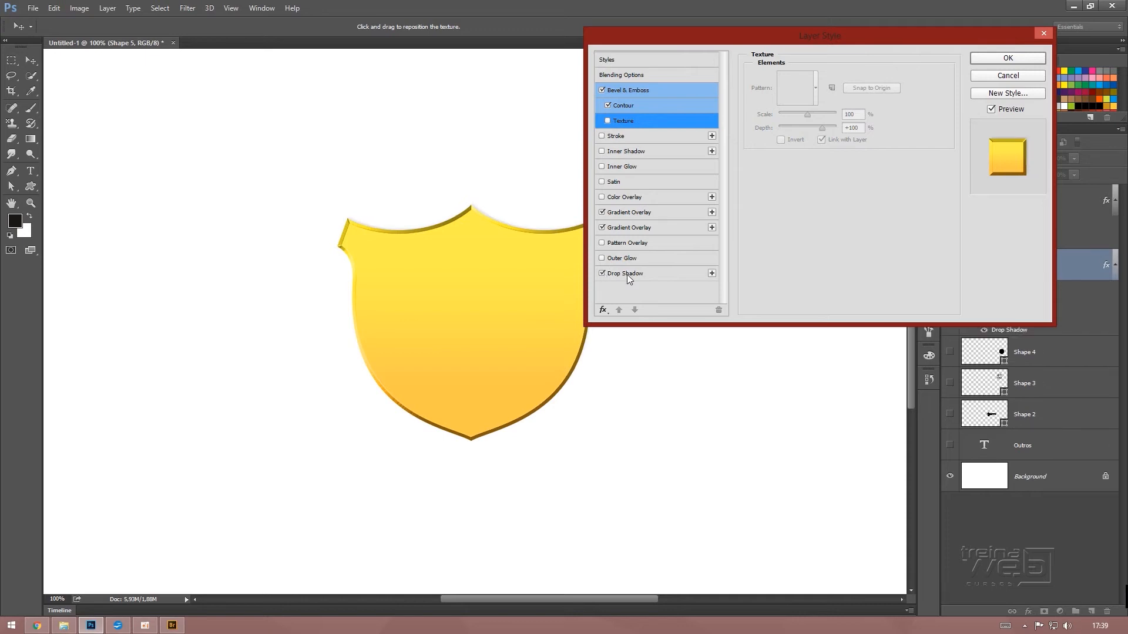
left_click(626, 274)
left_click_drag(734, 40, 798, 24)
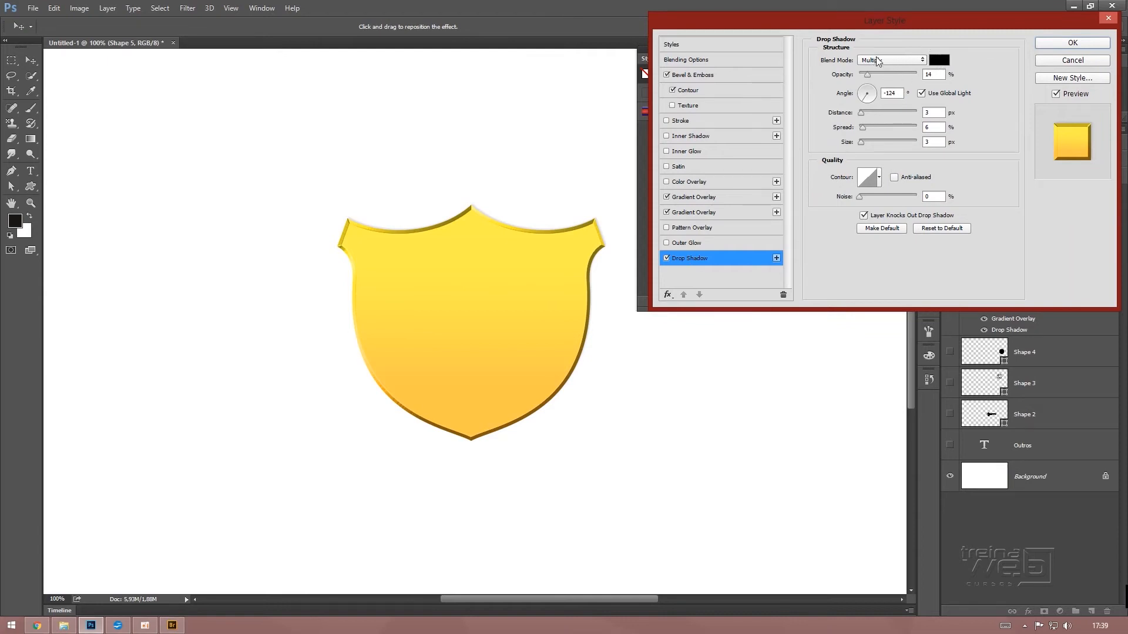
mouse_move(870, 76)
left_mouse_down()
mouse_move(901, 75)
mouse_move(866, 79)
mouse_move(883, 86)
mouse_move(869, 110)
mouse_move(869, 76)
left_mouse_up()
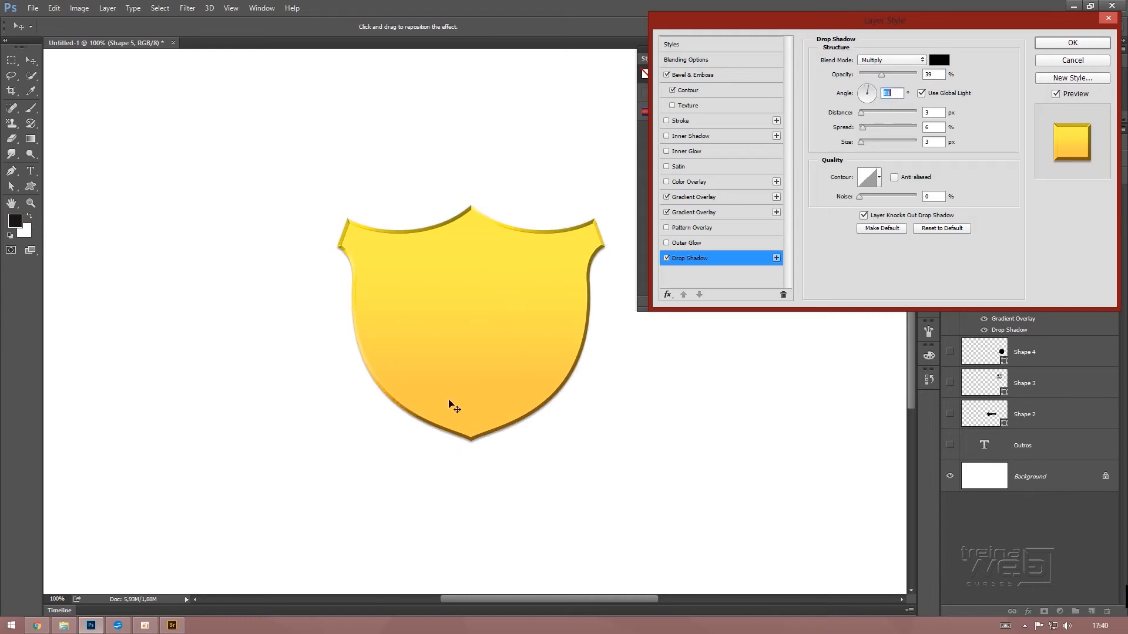
mouse_move(862, 113)
left_mouse_down()
mouse_move(878, 113)
mouse_move(864, 116)
left_mouse_up()
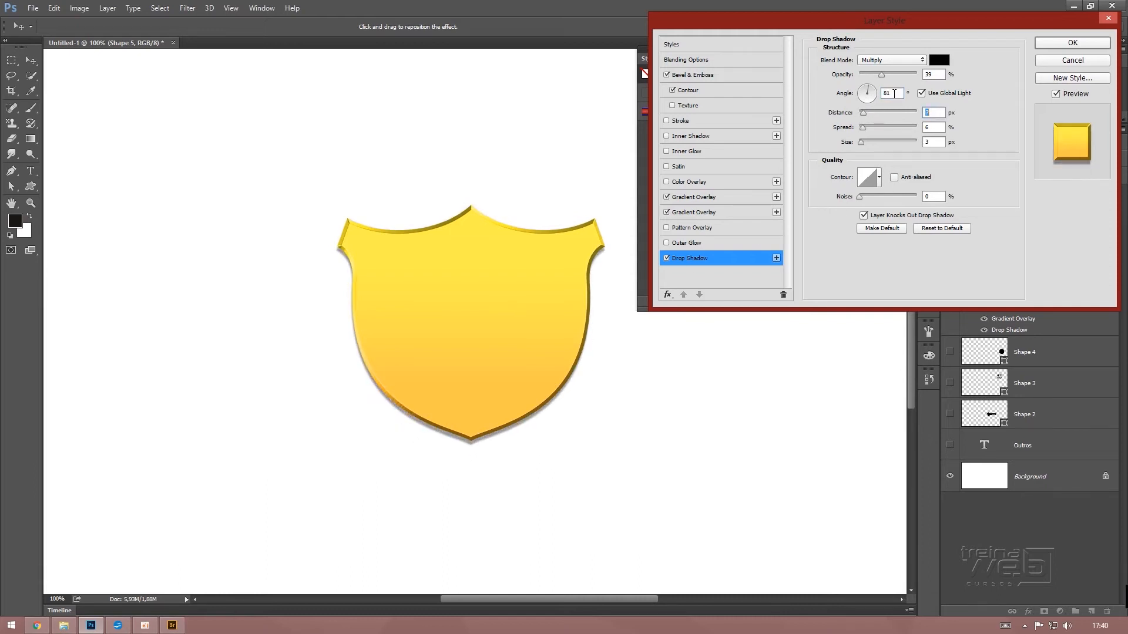
double_click(894, 93)
type("90")
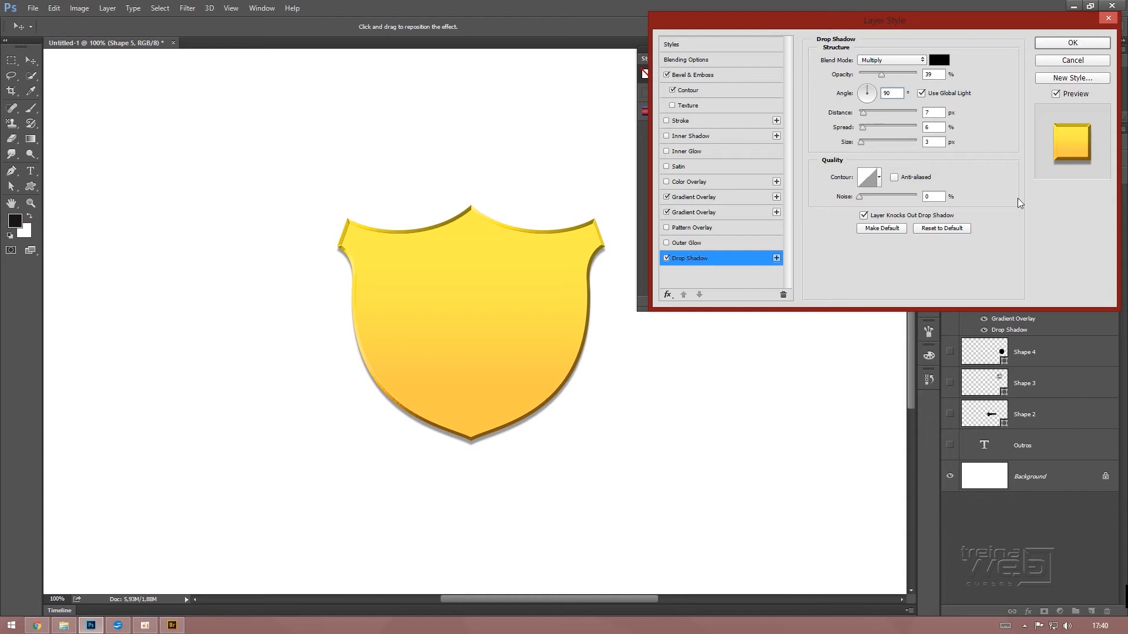
Set the drop shadow's spread to 13% and its size to 4 px, keeping noise at 0%
left_click_drag(865, 127, 922, 136)
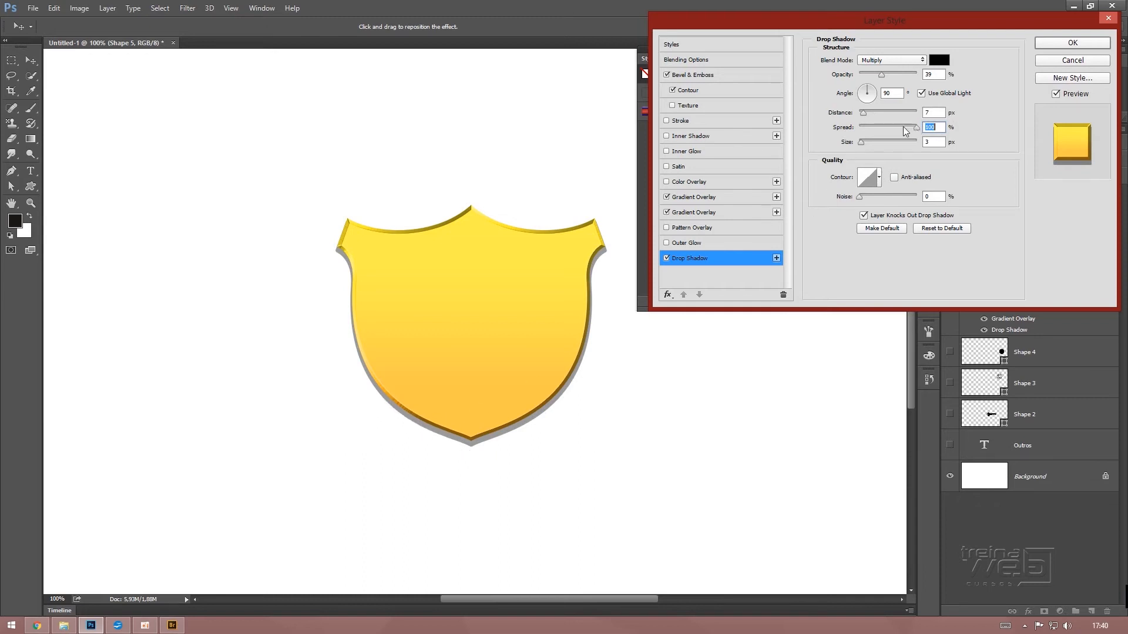
left_click_drag(903, 126, 862, 138)
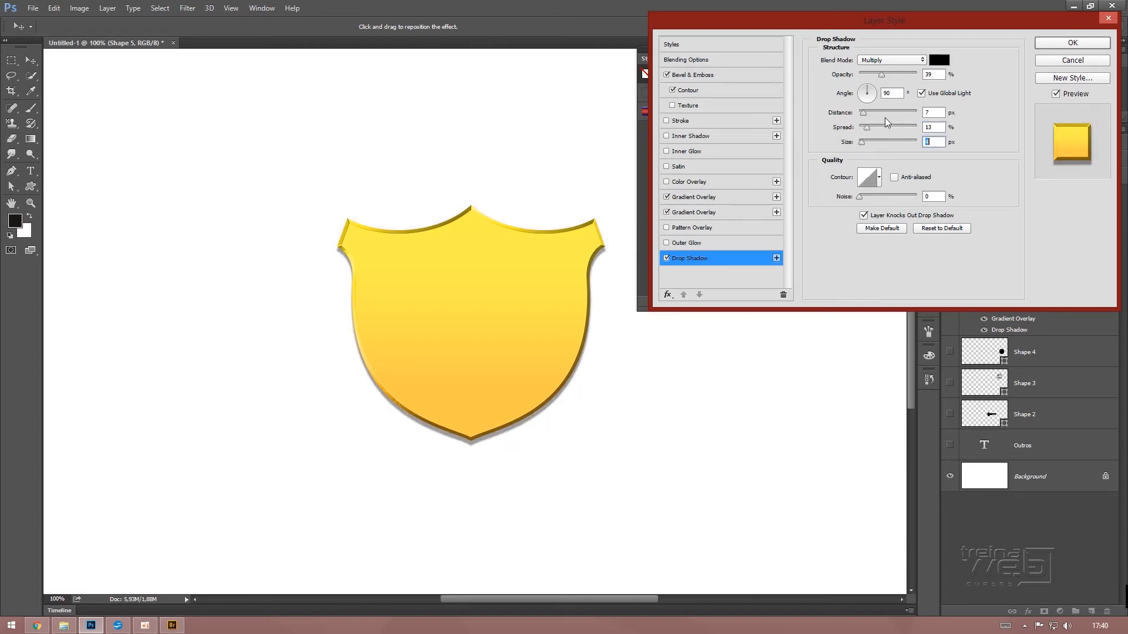
mouse_move(859, 199)
left_mouse_down()
mouse_move(896, 192)
mouse_move(844, 199)
left_mouse_up()
Try several contour presets on the drop shadow, settle on the linear one and apply the layer style
left_click(878, 177)
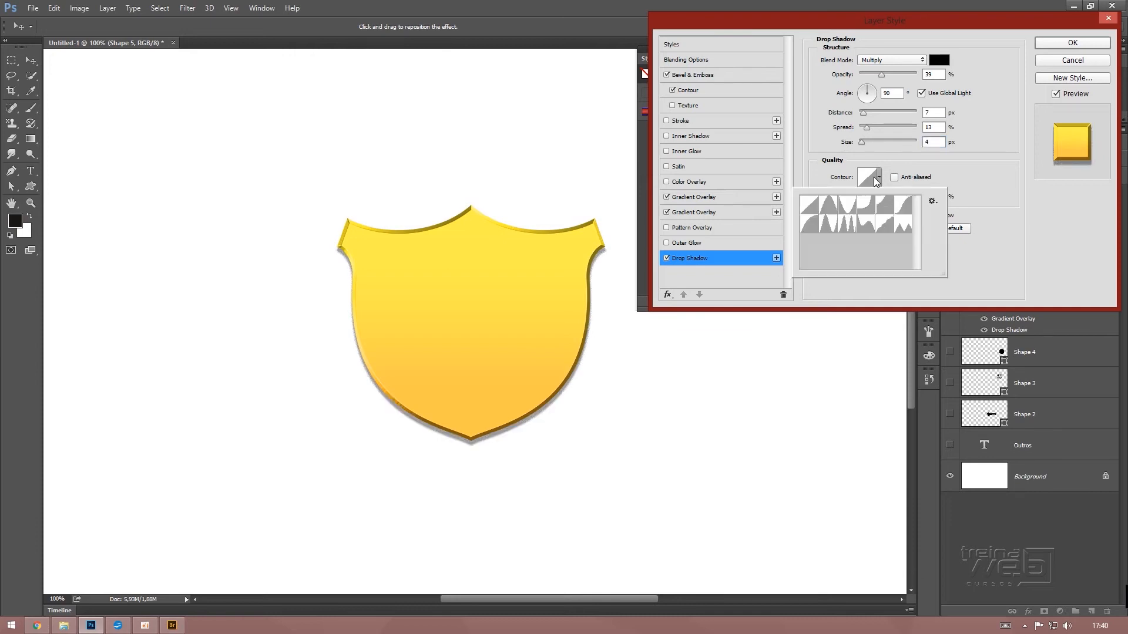
left_click(852, 205)
left_click(869, 209)
left_click(885, 205)
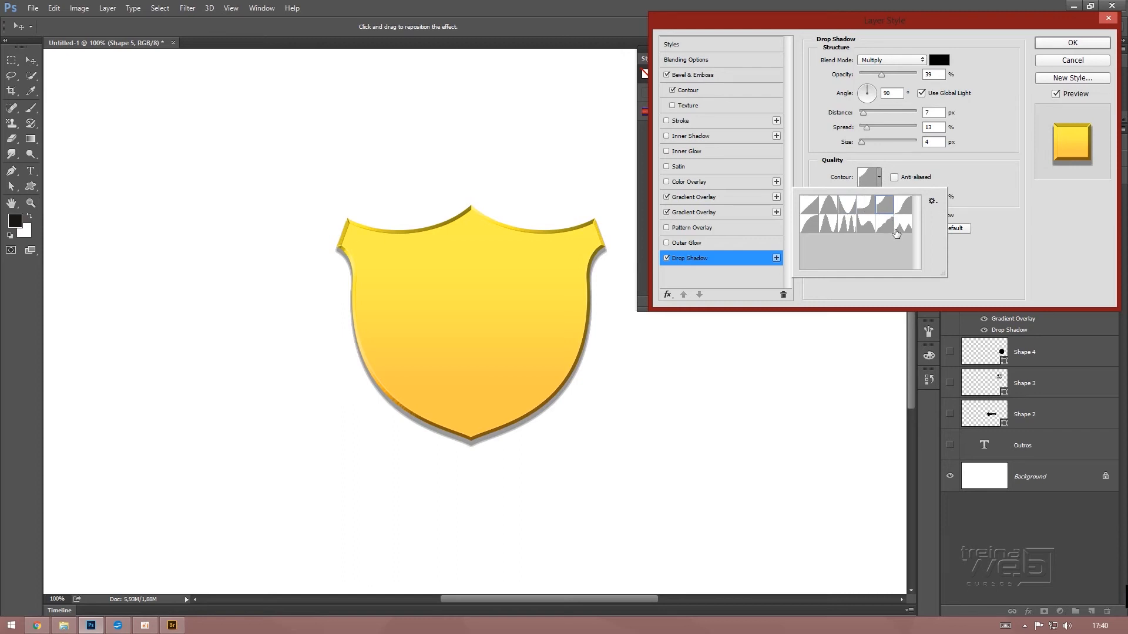
left_click(896, 231)
left_click(869, 230)
left_click(832, 231)
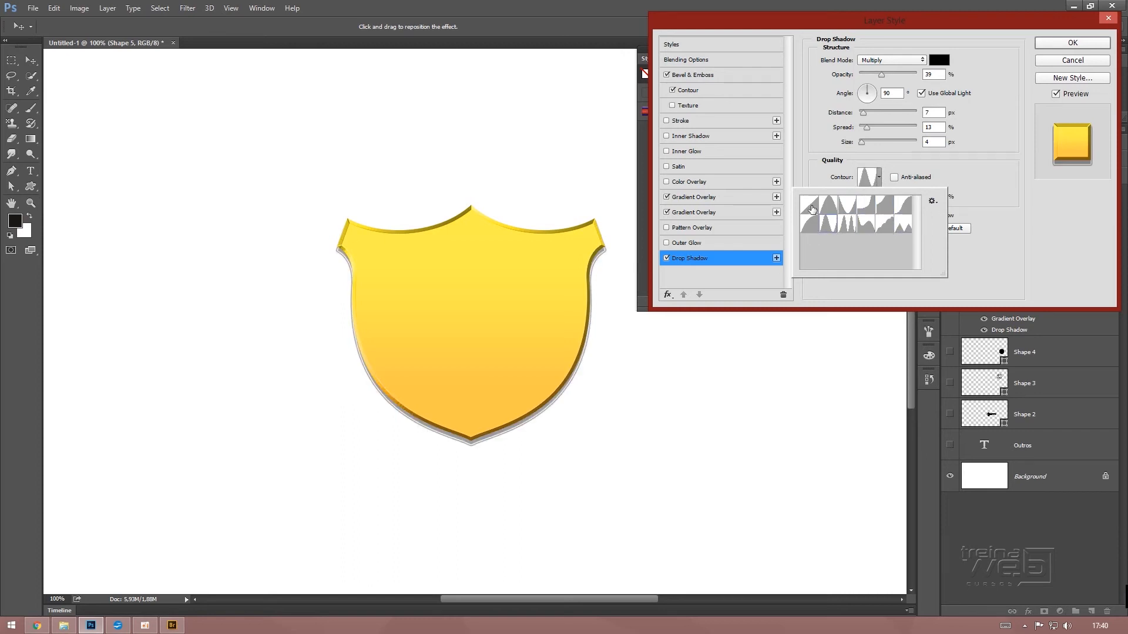
left_click(829, 207)
left_click(810, 206)
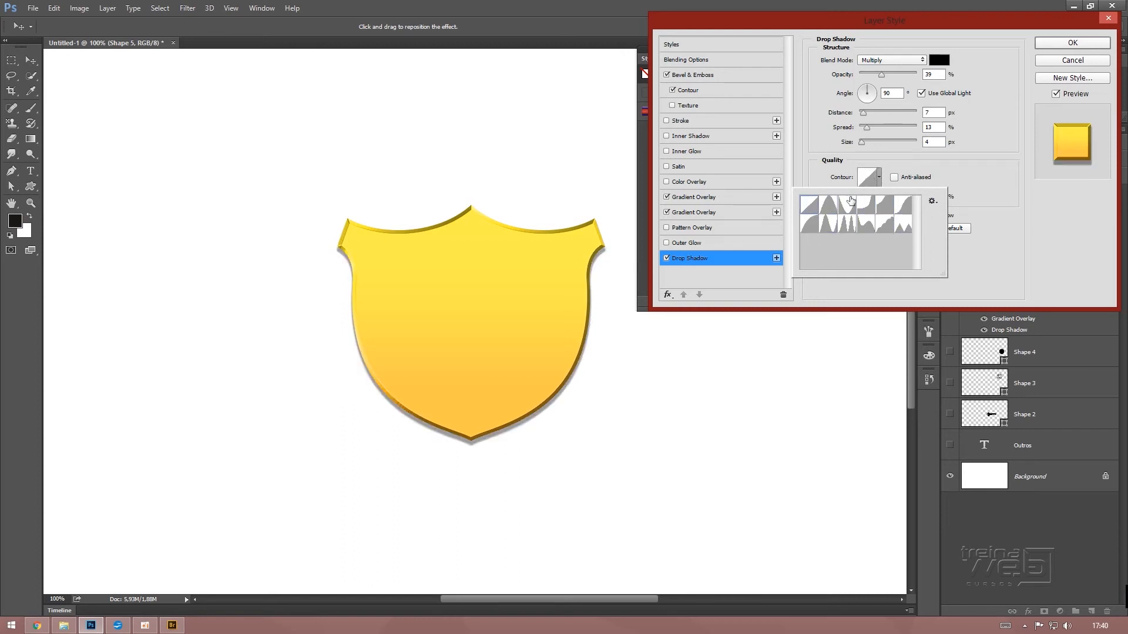
left_click(900, 152)
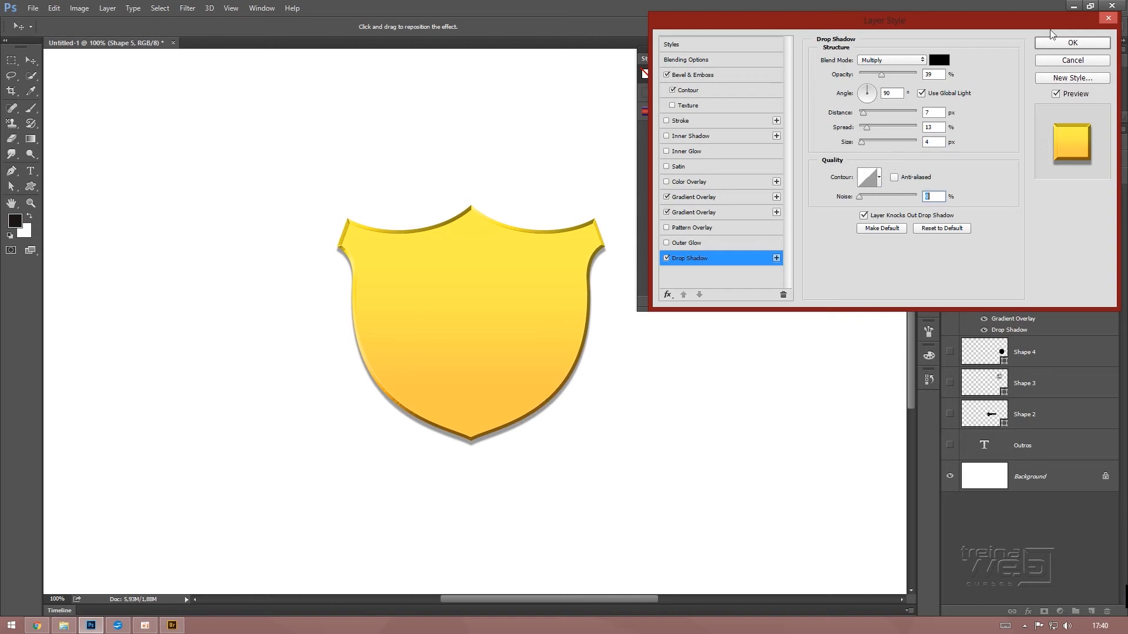
left_click(1072, 43)
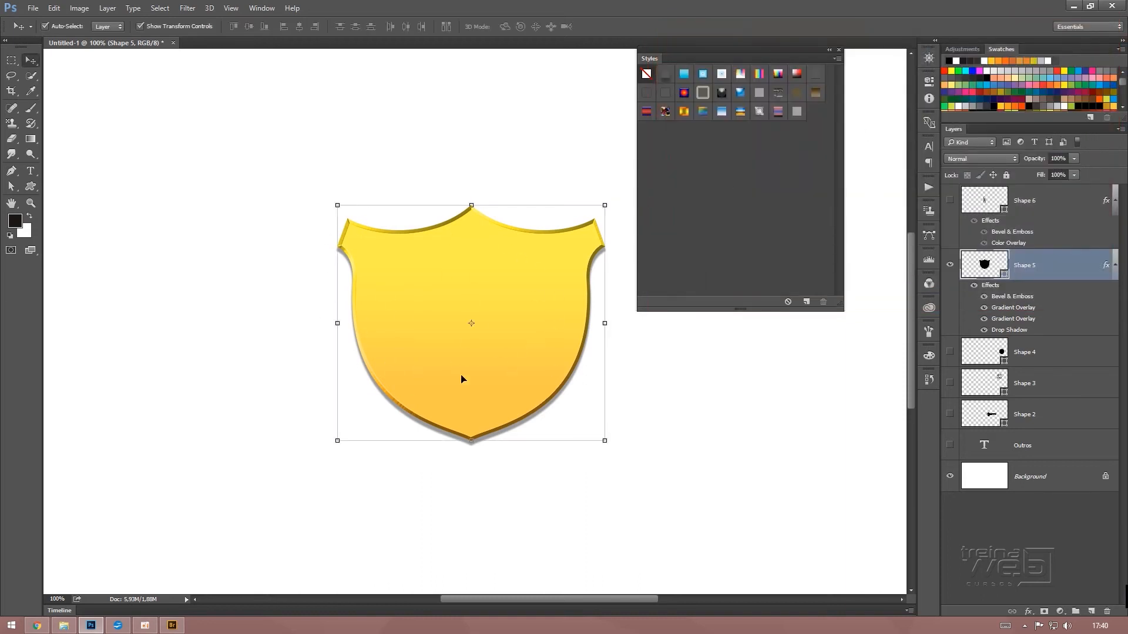
Reposition Shape 5's drop shadow on the canvas to an angle of 78° and a distance of 5 px
left_click_drag(652, 61, 693, 68)
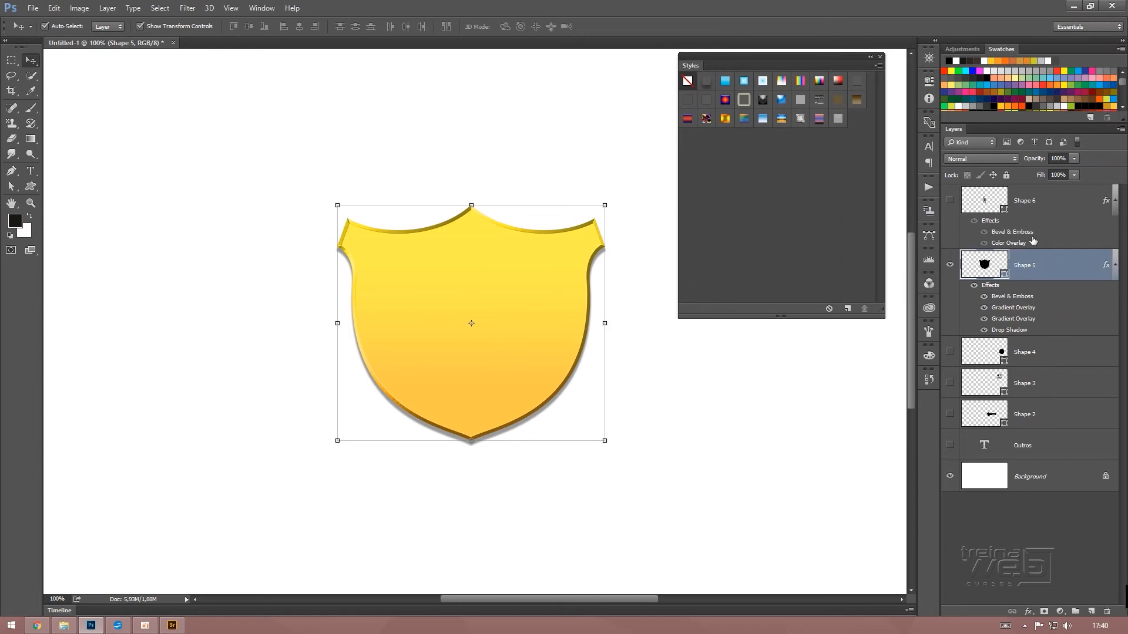
double_click(1107, 268)
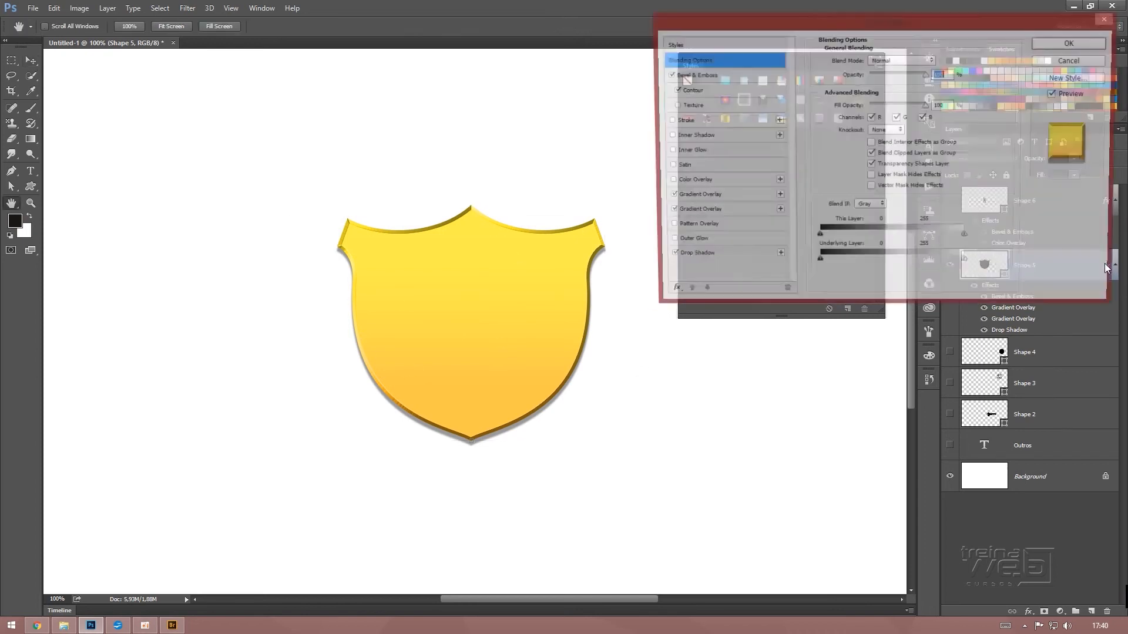
left_click(699, 258)
mouse_move(481, 344)
left_mouse_down()
mouse_move(453, 376)
mouse_move(455, 317)
mouse_move(498, 328)
mouse_move(478, 338)
left_mouse_up()
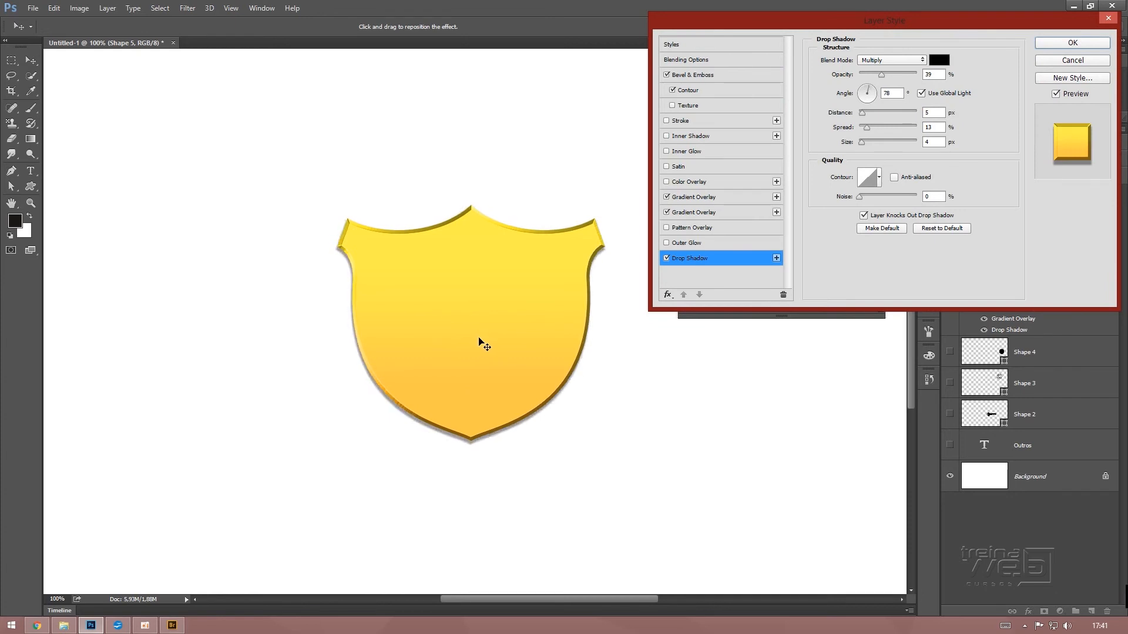
left_click(1084, 44)
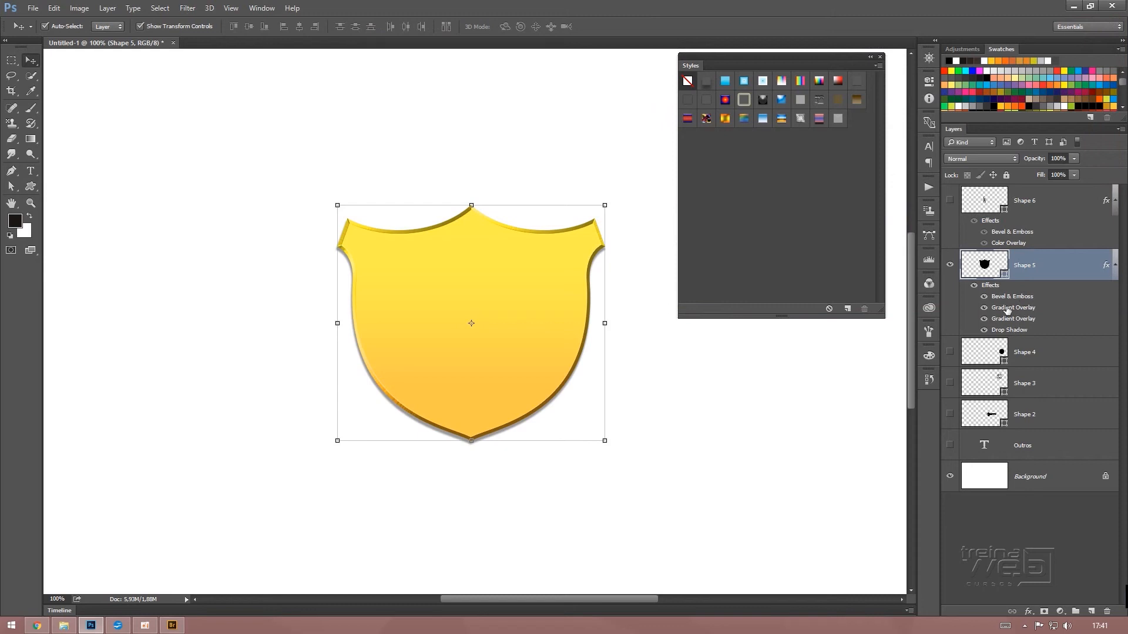
Try converting Shape 5's effects into separate layers and undo the conversion
right_click(1106, 267)
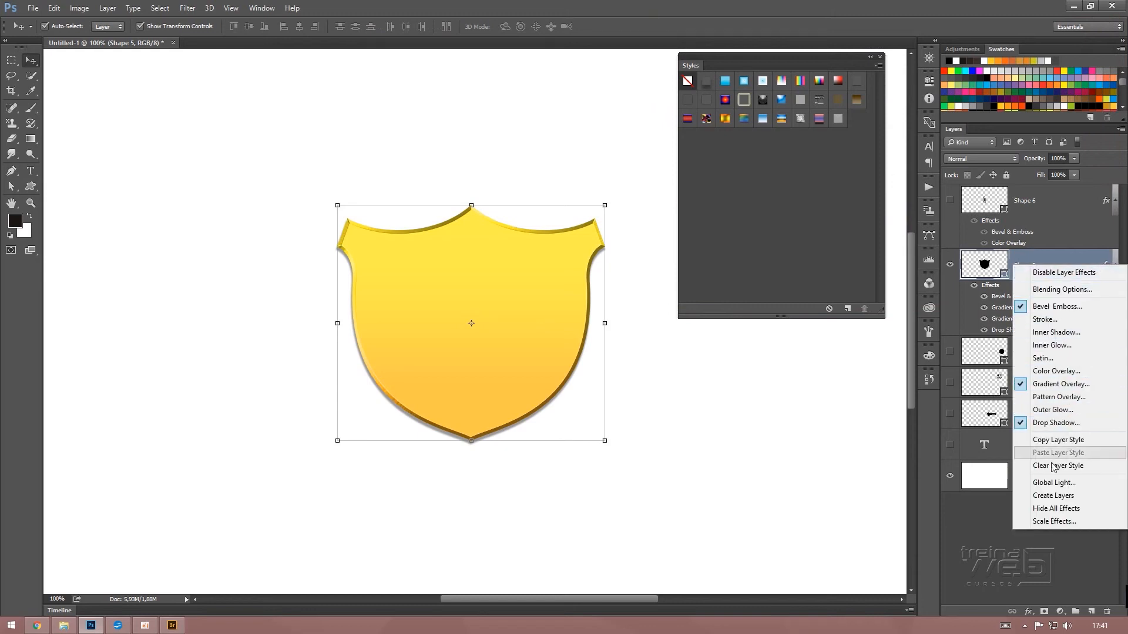
left_click(1055, 497)
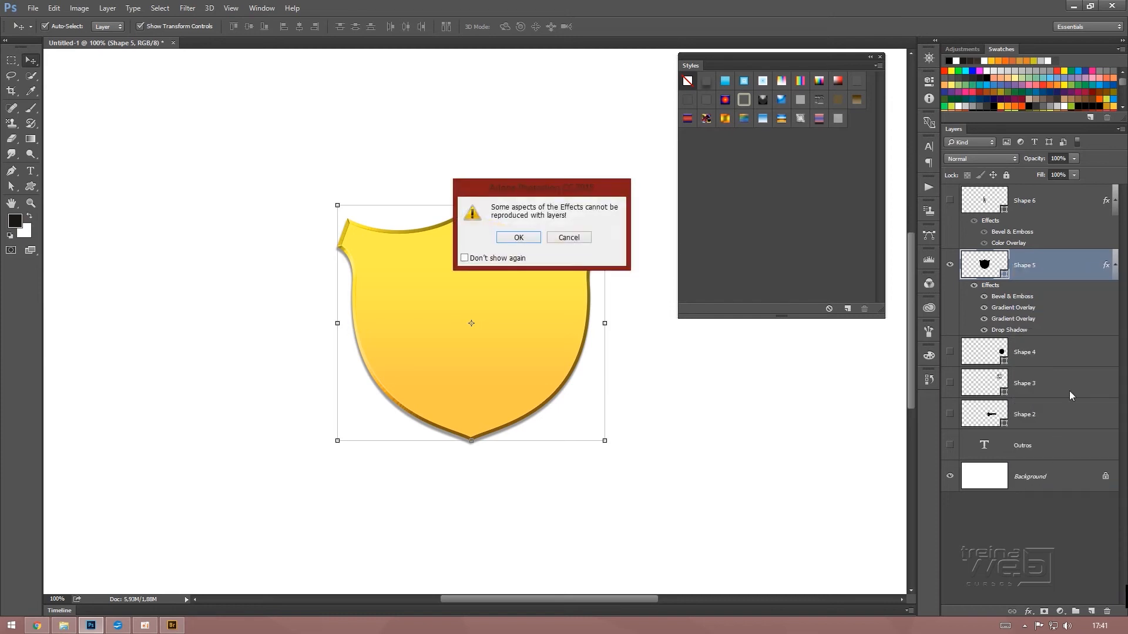
left_click(518, 237)
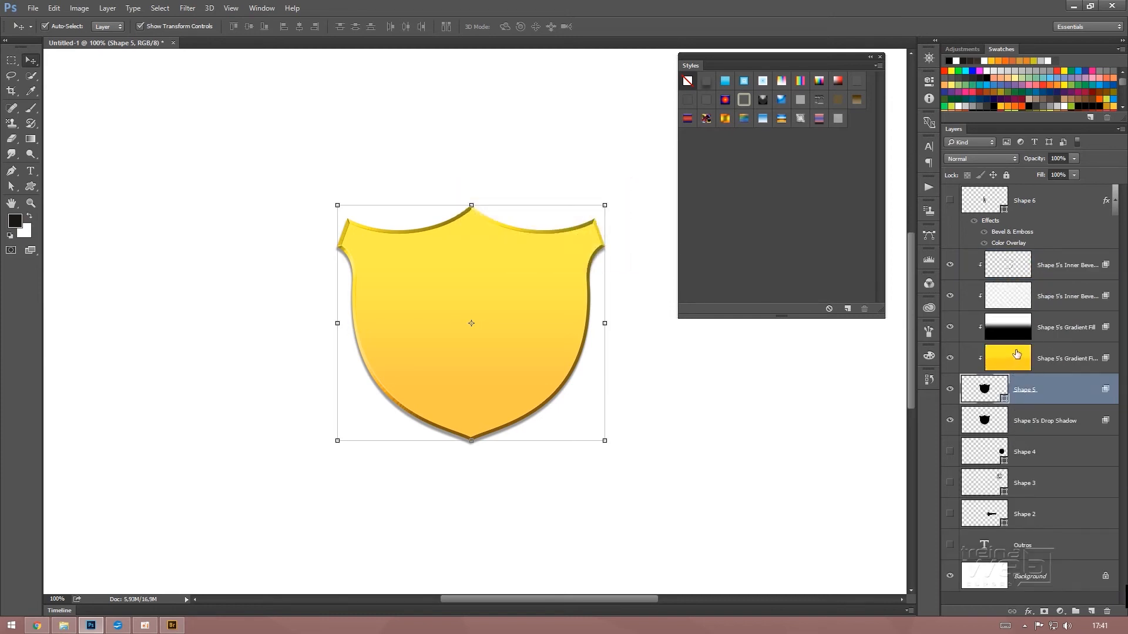
key("ctrl+z")
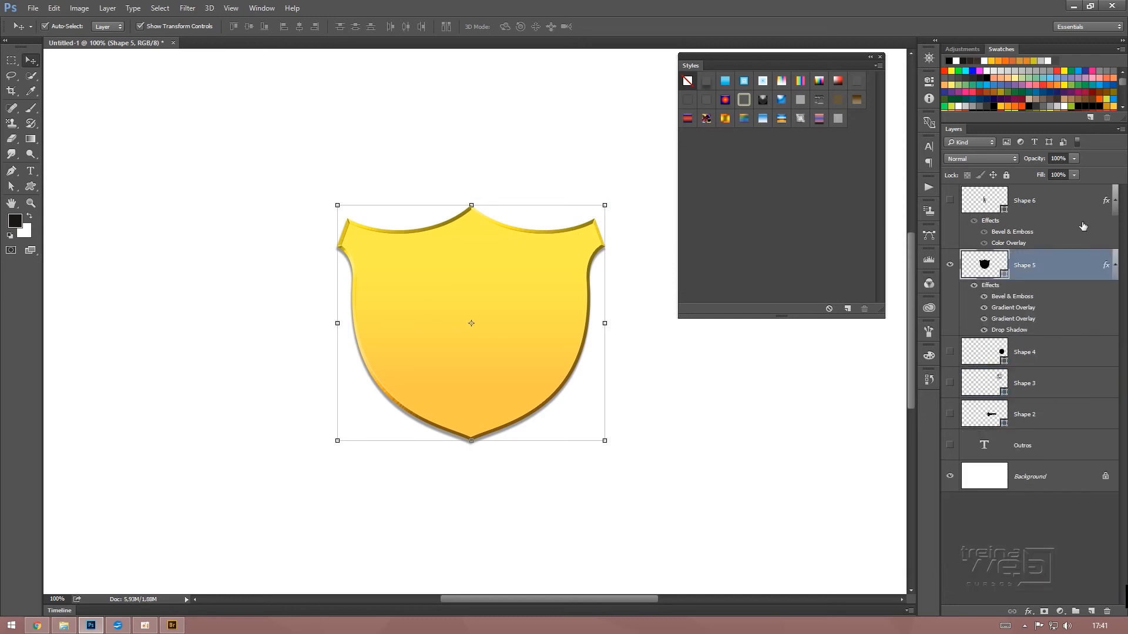
Turn off Layer Knocks Out Drop Shadow in Shape 5's drop shadow settings
double_click(1108, 267)
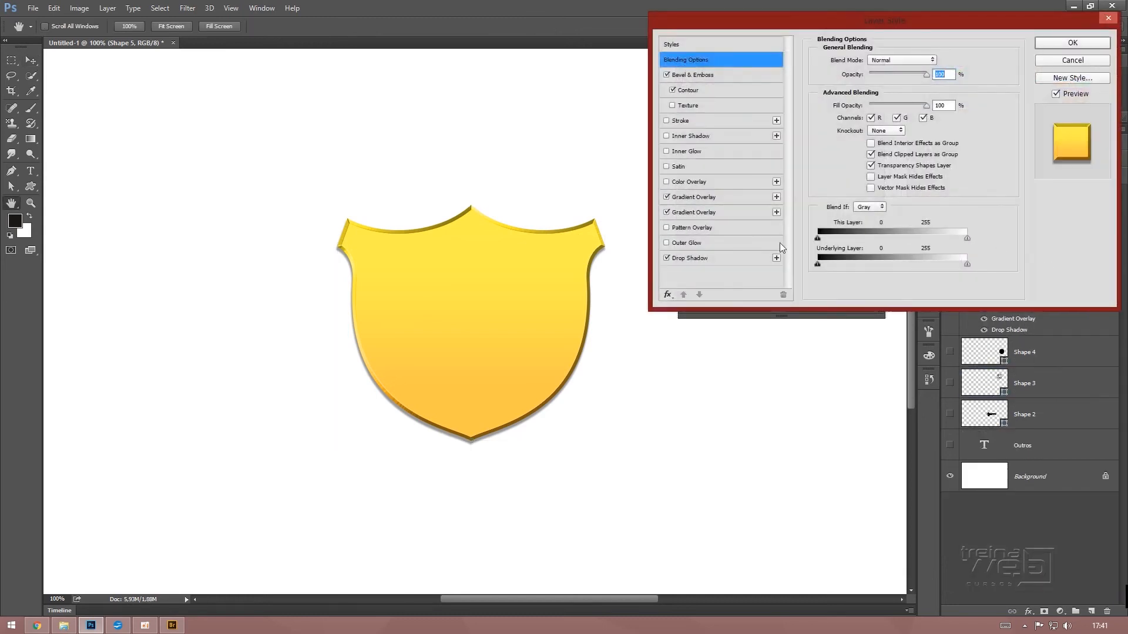
left_click(699, 259)
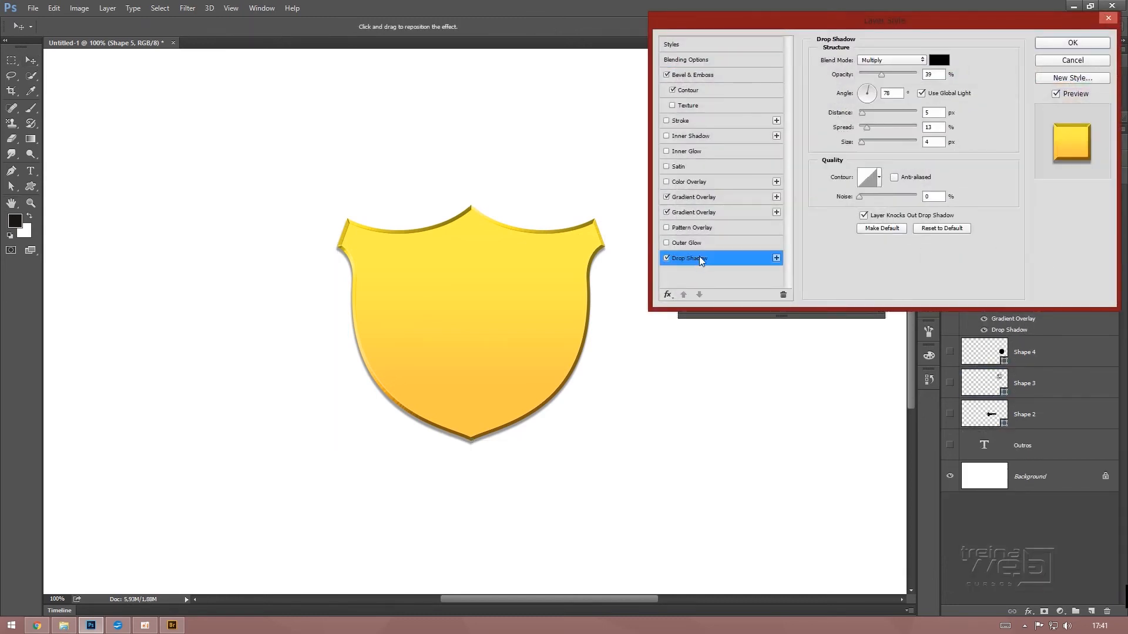
left_click(864, 216)
left_click(1081, 44)
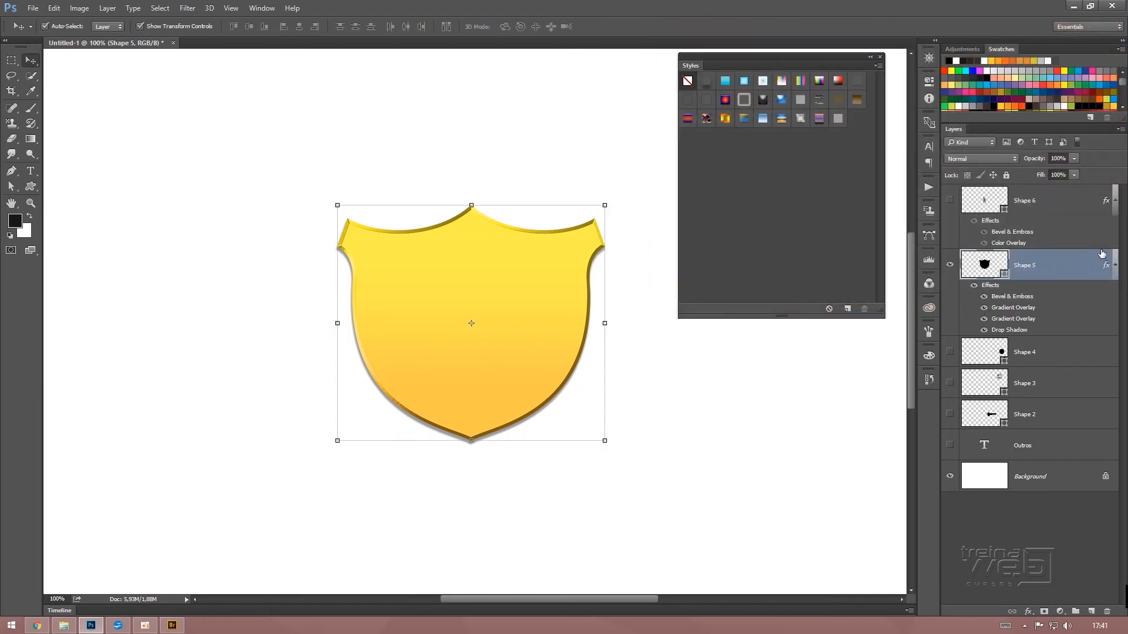
Save Shape 5's layer effects as a new style named "Ouro"
double_click(1106, 267)
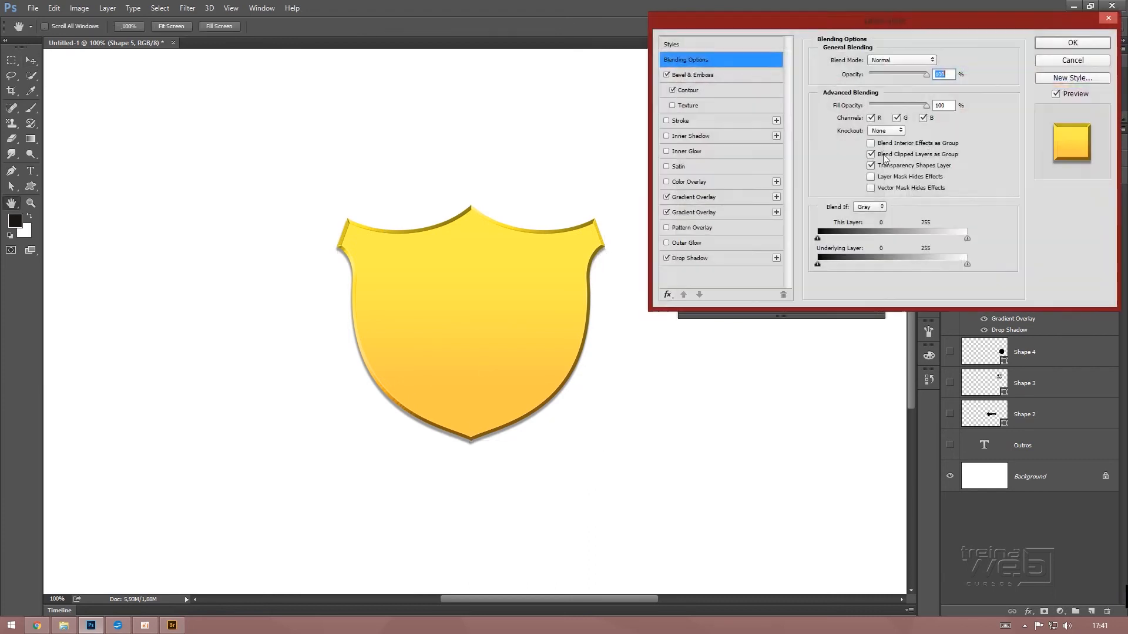
left_click(1071, 78)
type("Ouro")
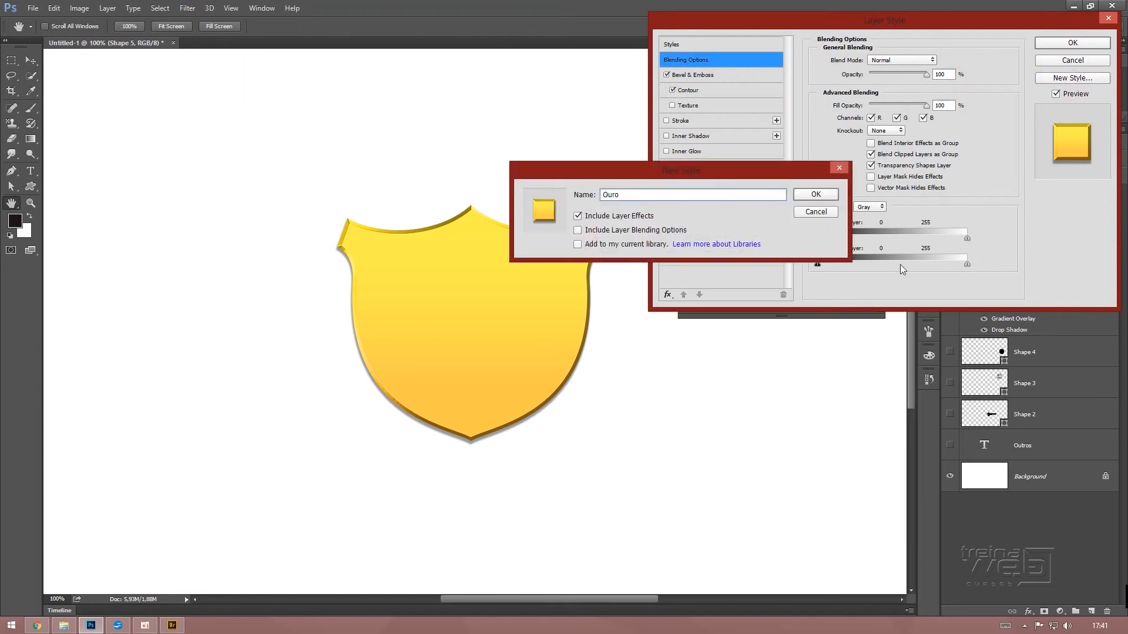
left_click(827, 195)
left_click(1081, 43)
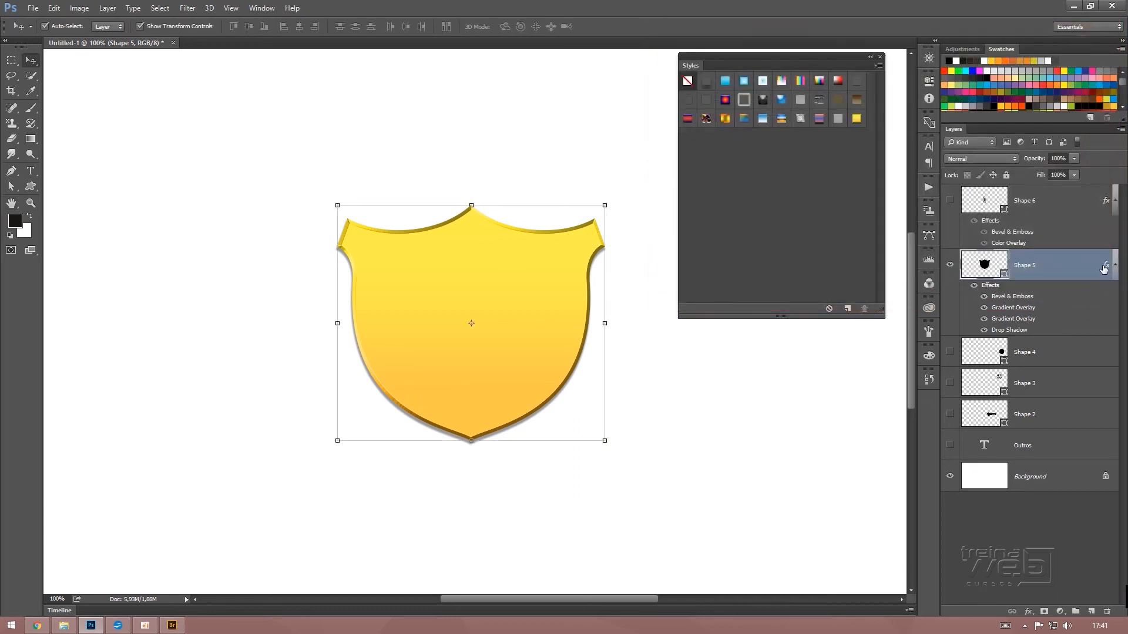
Convert Shape 5's effects into separate layers and release the resulting gradient and bevel layers from their clipping to Shape 5
right_click(1104, 268)
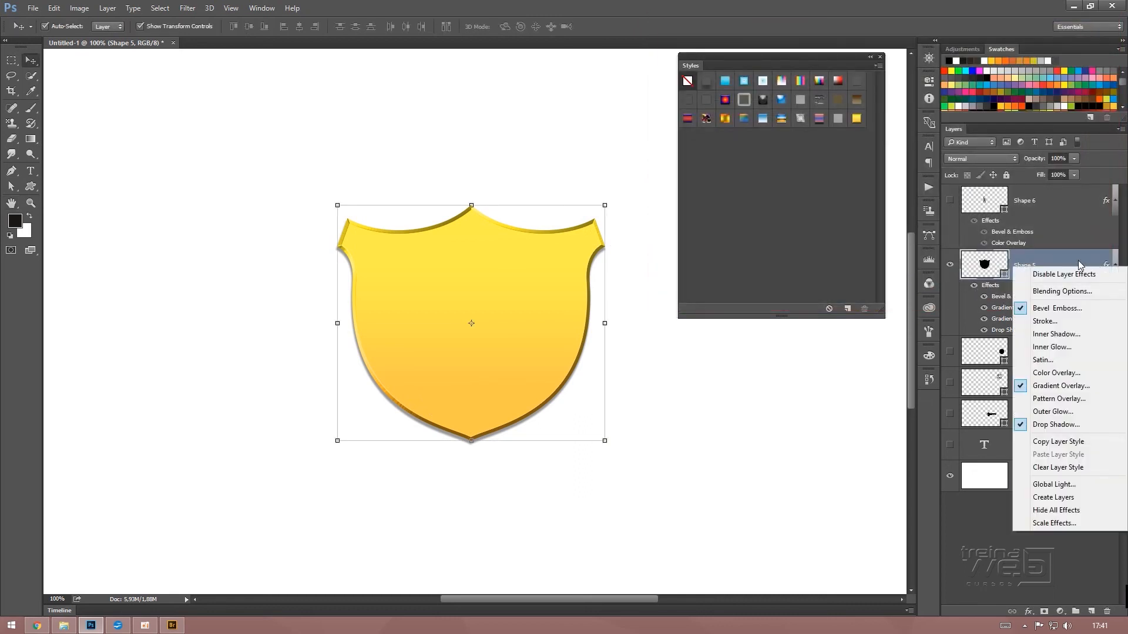
left_click(1066, 499)
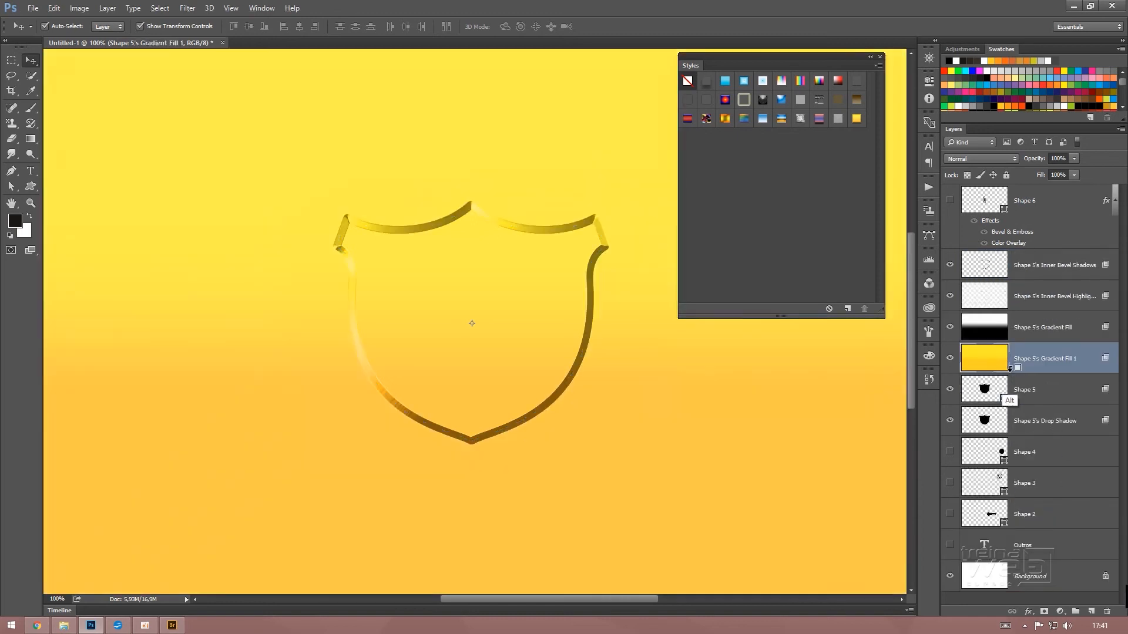
left_click(1010, 374, "alt")
Toggle the visibility of the separated bevel, gradient, shape and drop shadow layers one by one to examine what each contributes
left_click(949, 266)
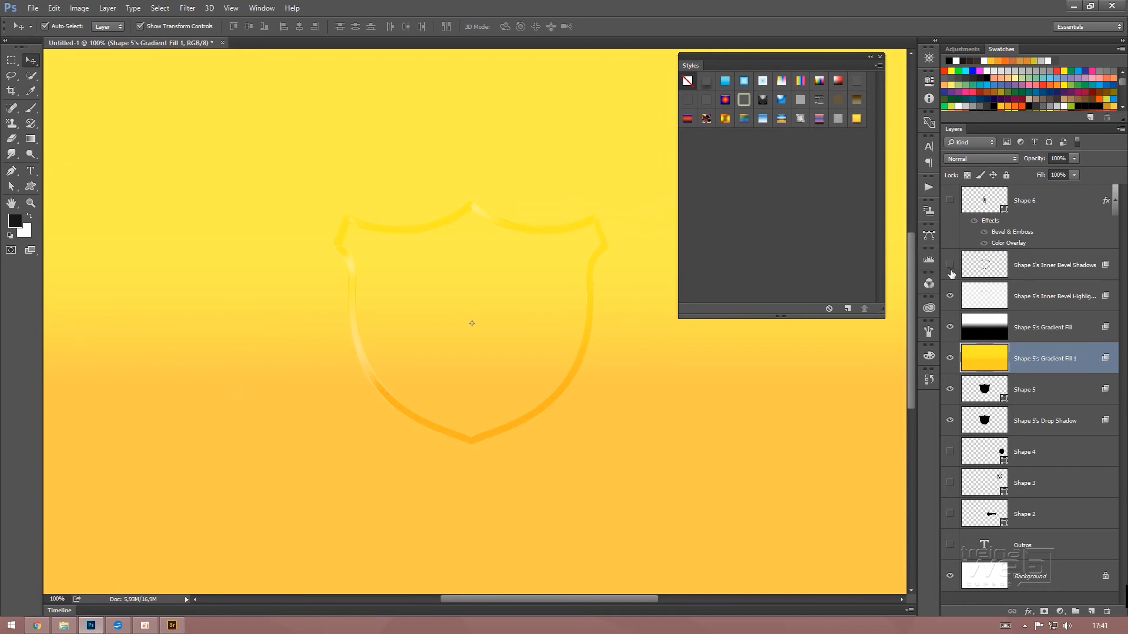
left_click(949, 266)
left_click(949, 266)
left_click(951, 298)
left_click(950, 298)
left_click(951, 298)
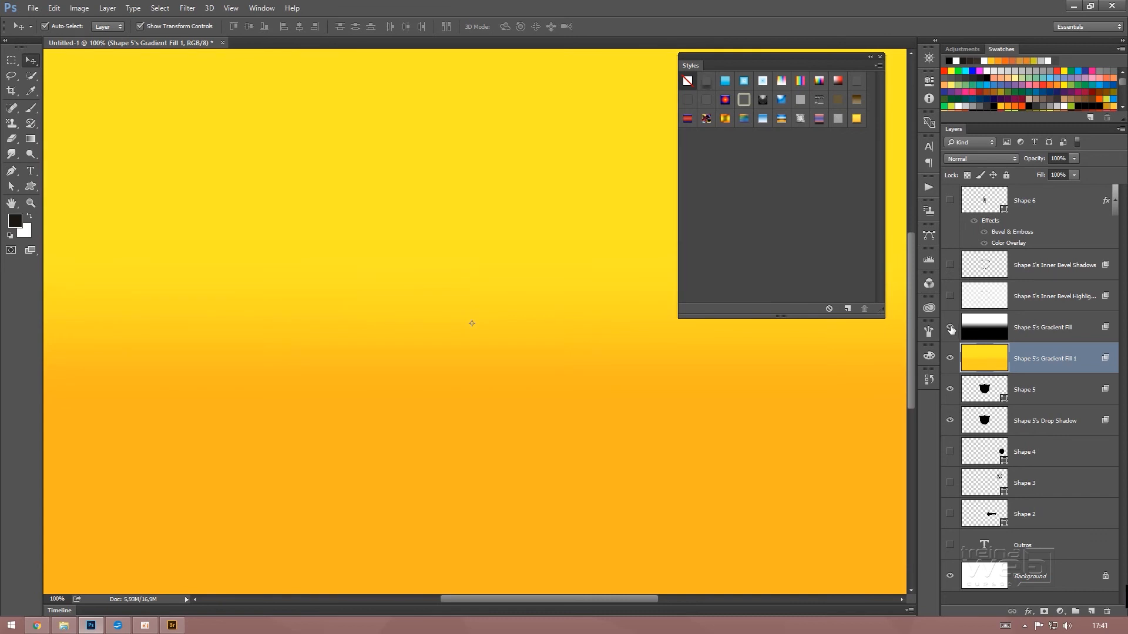
left_click(950, 328)
left_click(950, 328)
left_click(951, 359)
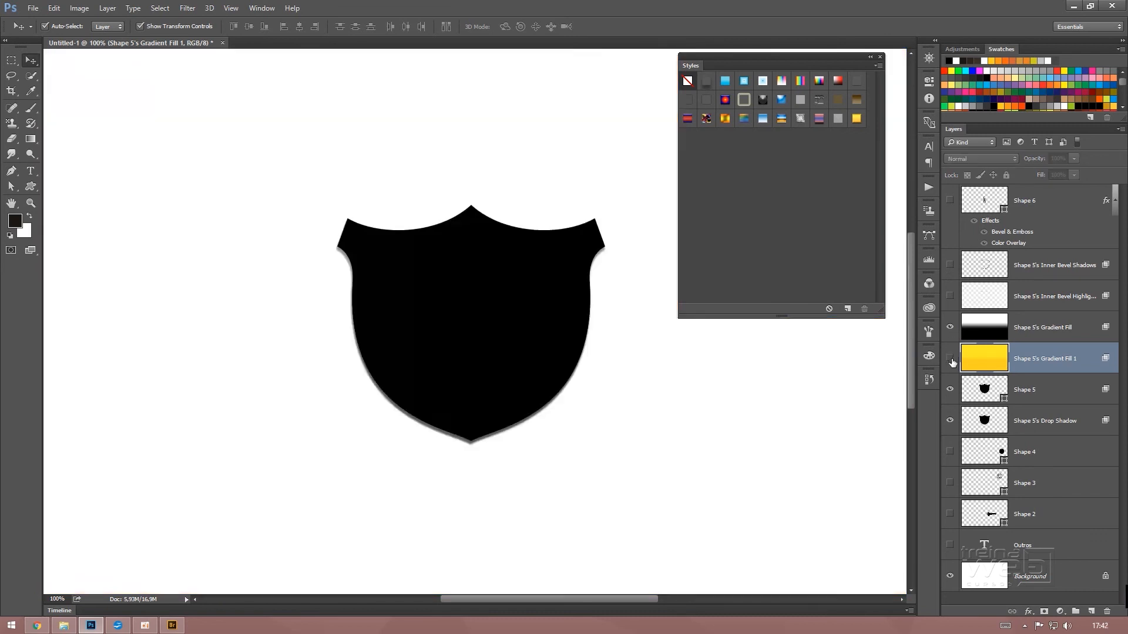
left_click(951, 391)
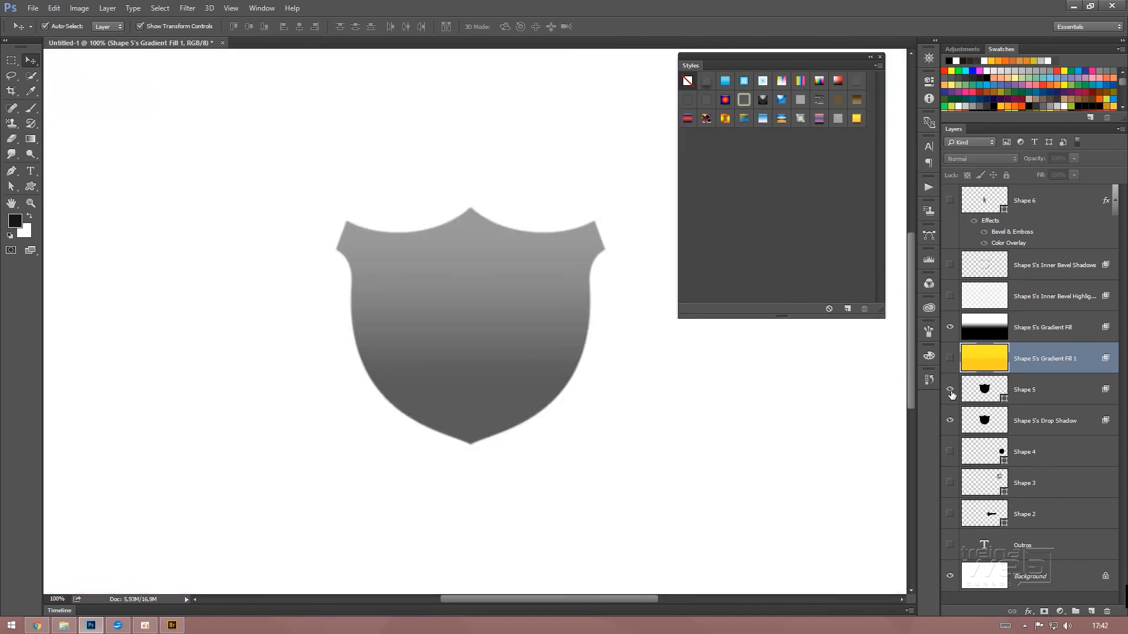
left_click(951, 391)
left_click(951, 390)
left_click(950, 421)
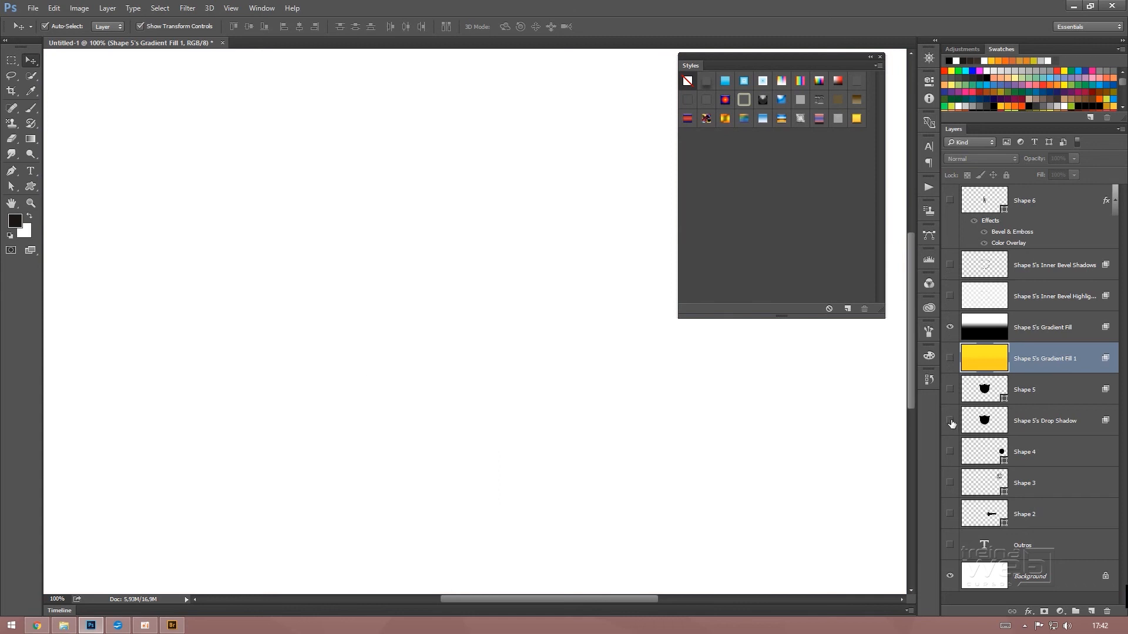
left_click(951, 422)
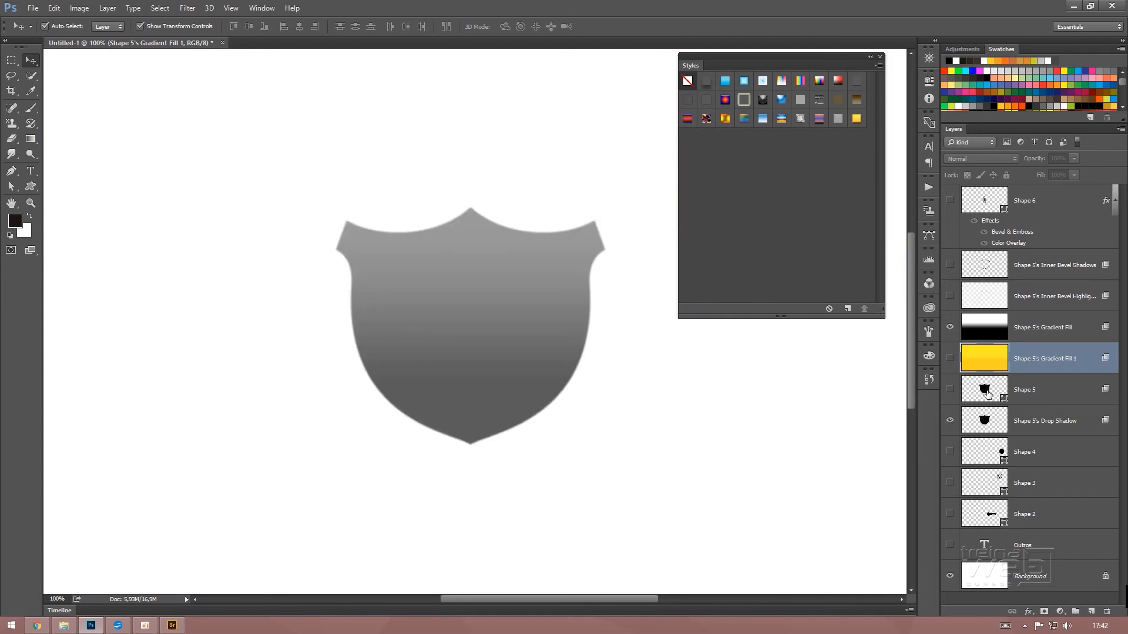
Make Shape 5 visible again and apply the saved Ouro style to it
left_click(951, 389)
left_click(993, 393)
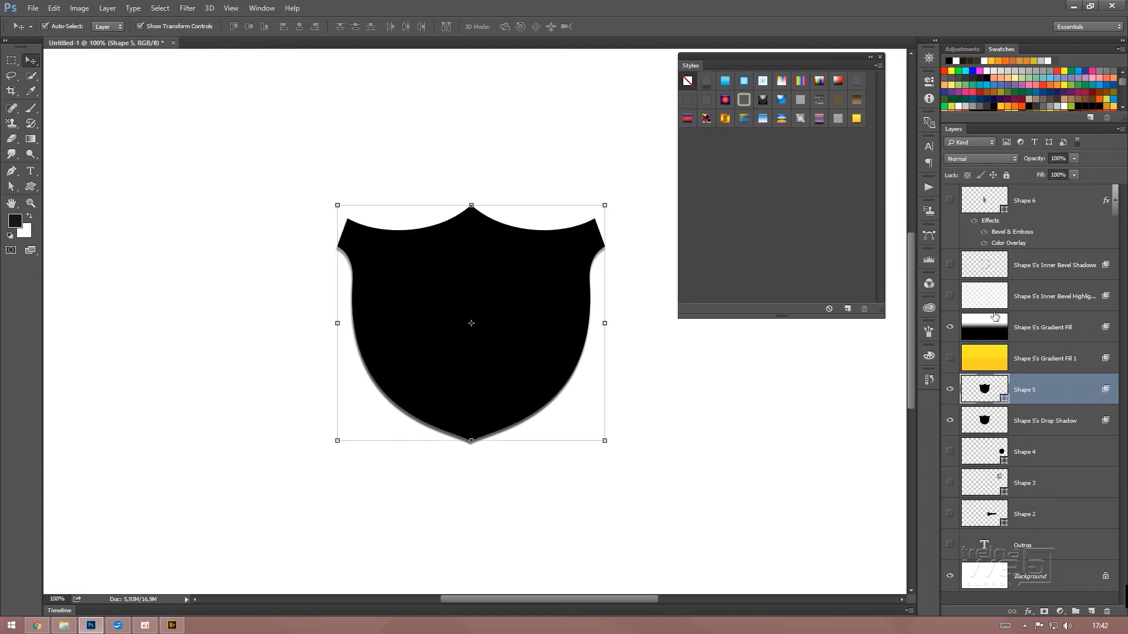
left_click(859, 120)
Delete the four separated gradient and bevel layers and hide the Drop Shadow effect on Shape 5
left_click(1055, 361)
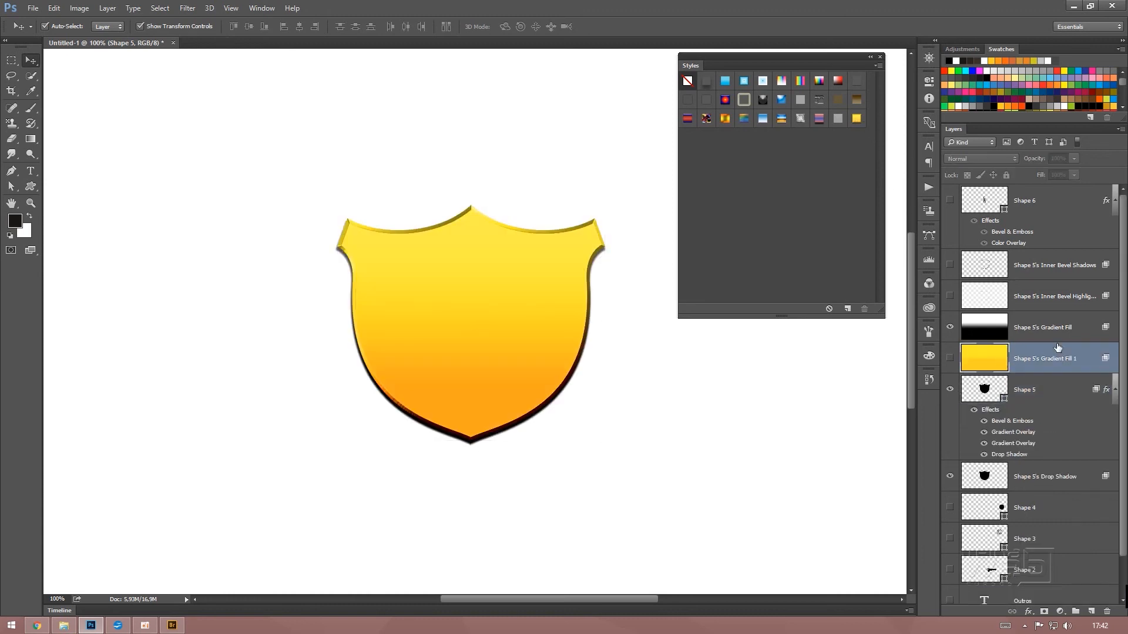
left_click(1049, 269, "shift")
left_click_drag(1120, 554, 1107, 612)
left_click(985, 330)
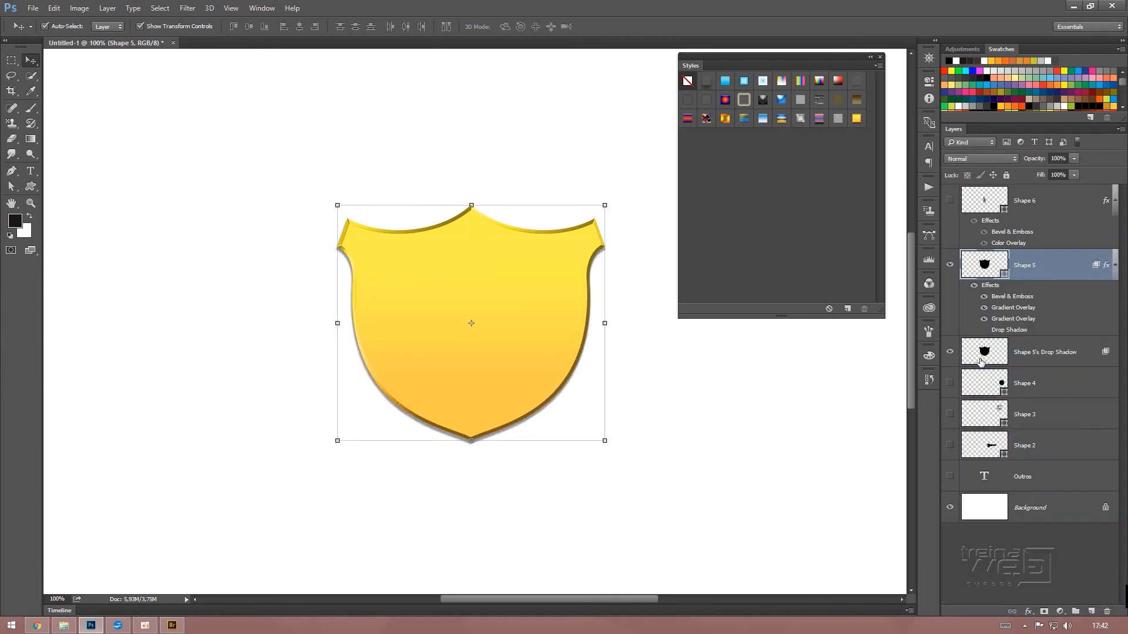
Start warping the Shape 5's Drop Shadow layer and pull the mesh's upper-left corner and handle outward and down
left_click(992, 353)
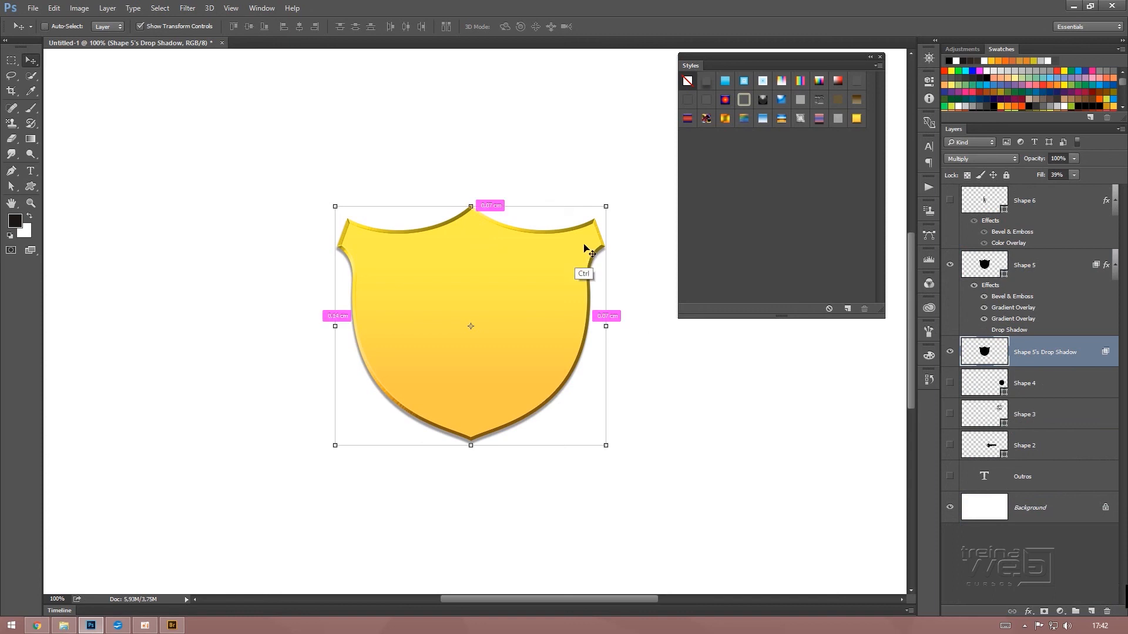
key("ctrl+t")
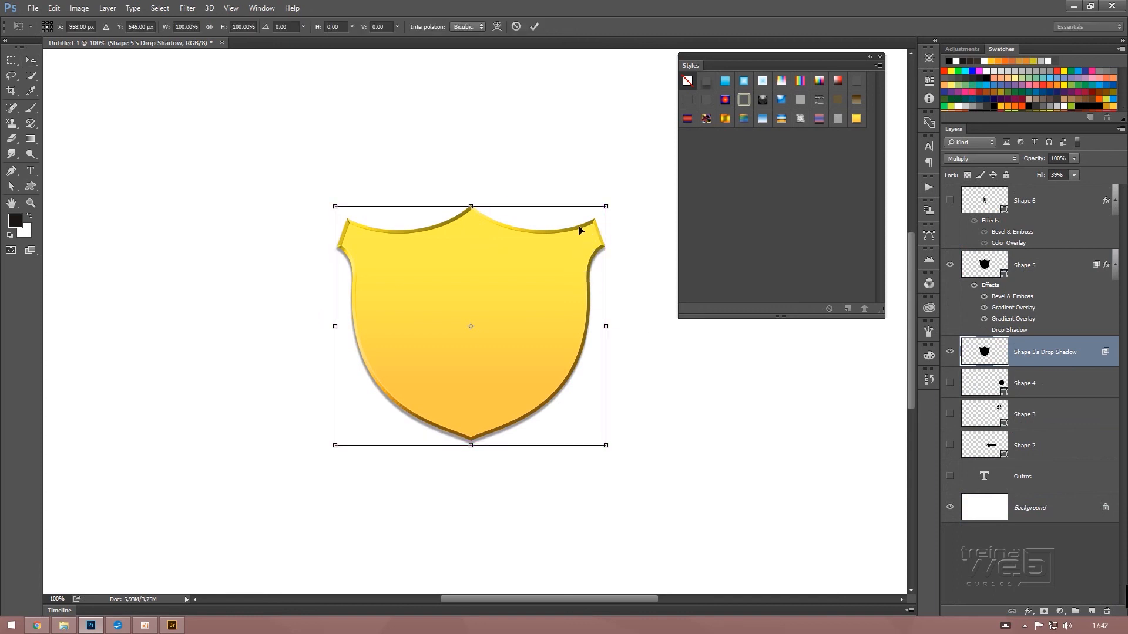
left_click(497, 27)
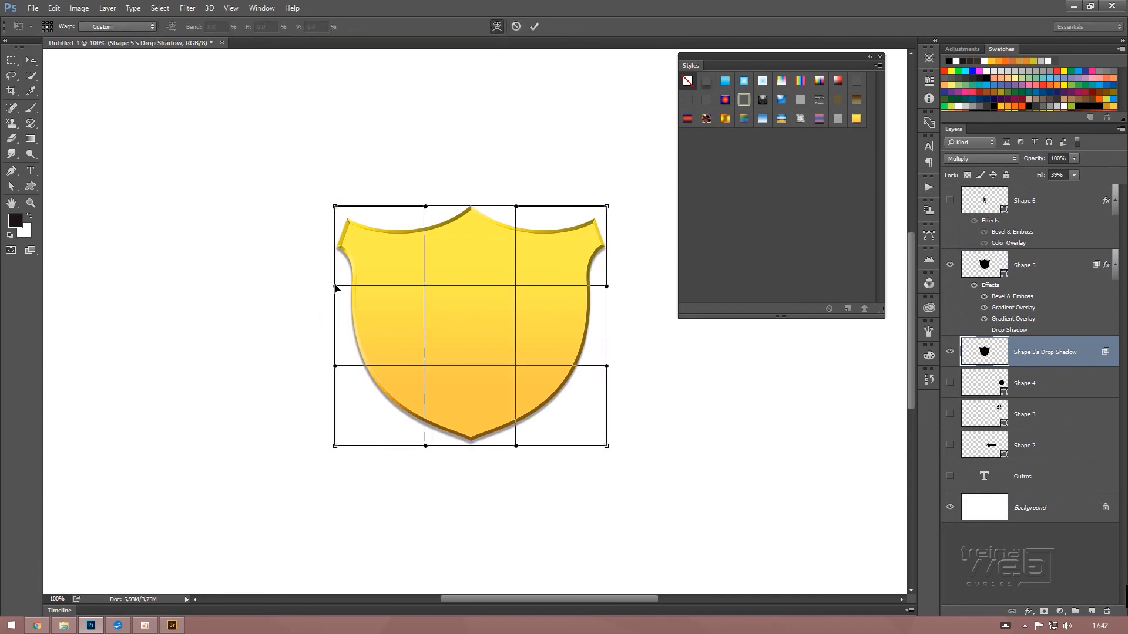
left_click_drag(335, 288, 326, 313)
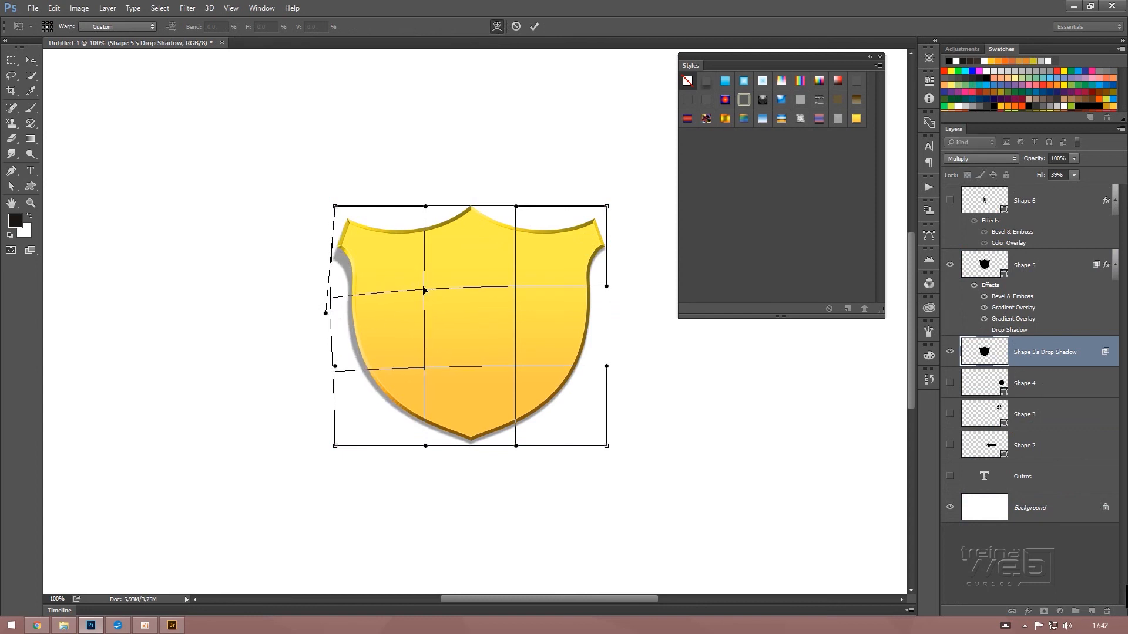
mouse_move(425, 290)
left_mouse_down()
mouse_move(433, 264)
mouse_move(432, 274)
left_mouse_up()
left_click_drag(335, 207, 326, 230)
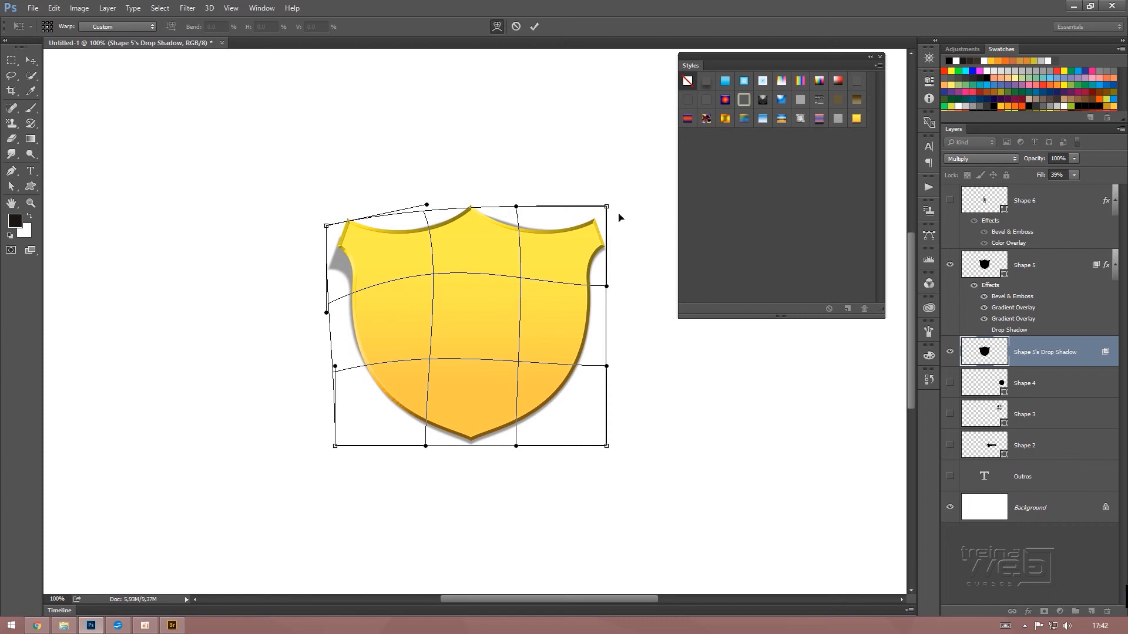
Pull the shadow warp's upper-right corner outward and down so the shadow extends beyond the shield's right shoulder
left_click_drag(606, 207, 616, 233)
left_click_drag(606, 286, 635, 246)
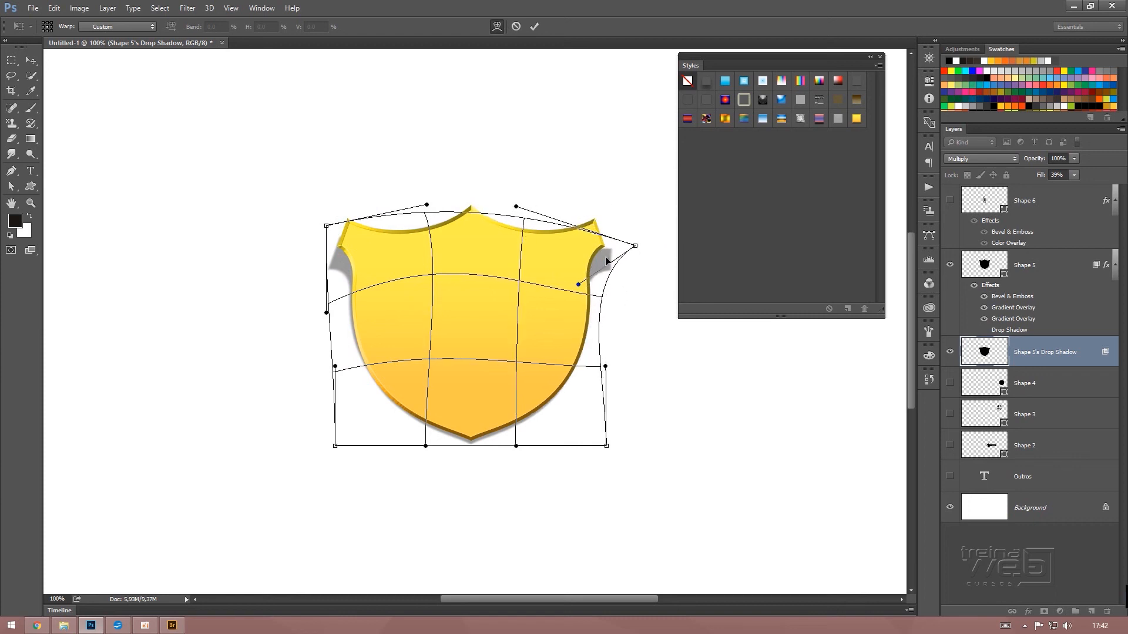
left_click_drag(602, 297, 607, 298)
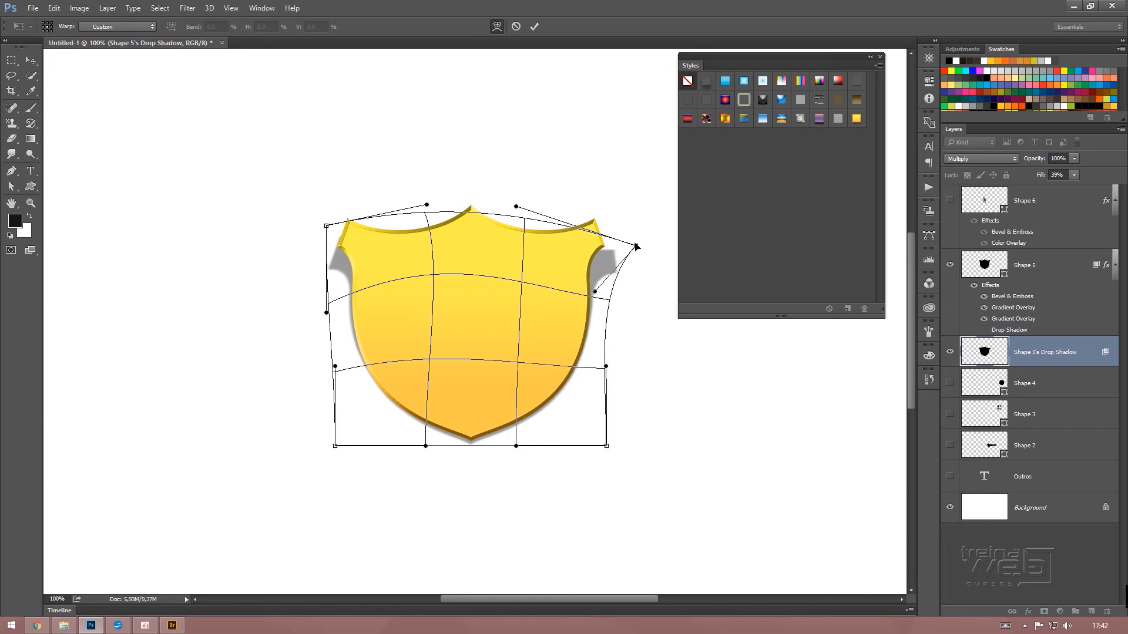
left_click_drag(635, 246, 643, 254)
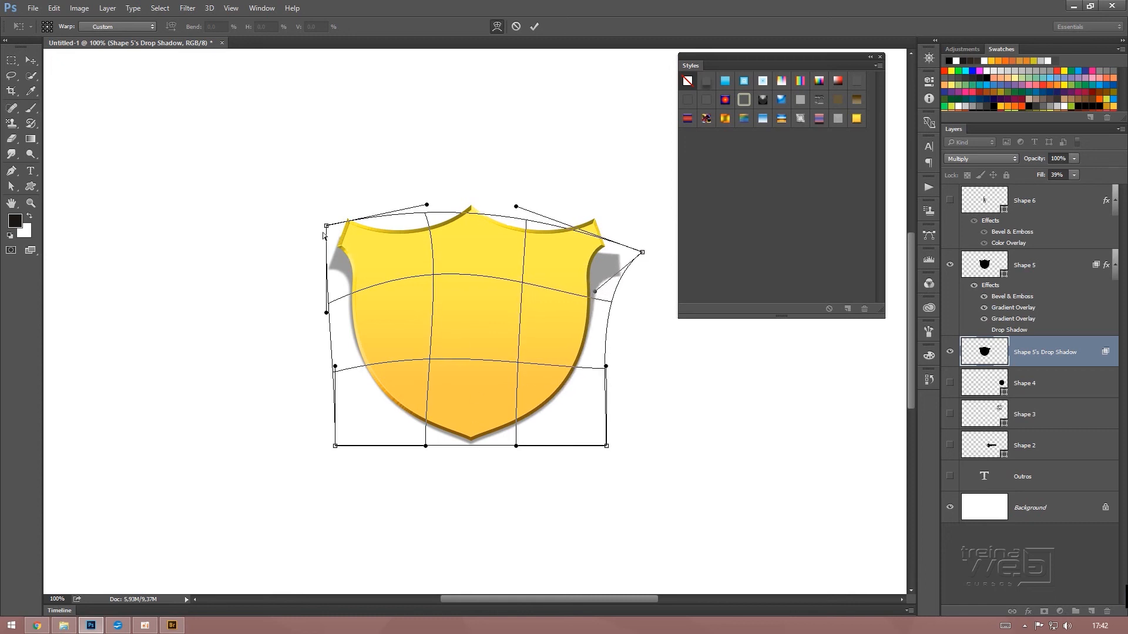
Lower the shadow warp's top edge handles and bring both upper corners down below the shield's shoulders
left_click_drag(327, 226, 316, 245)
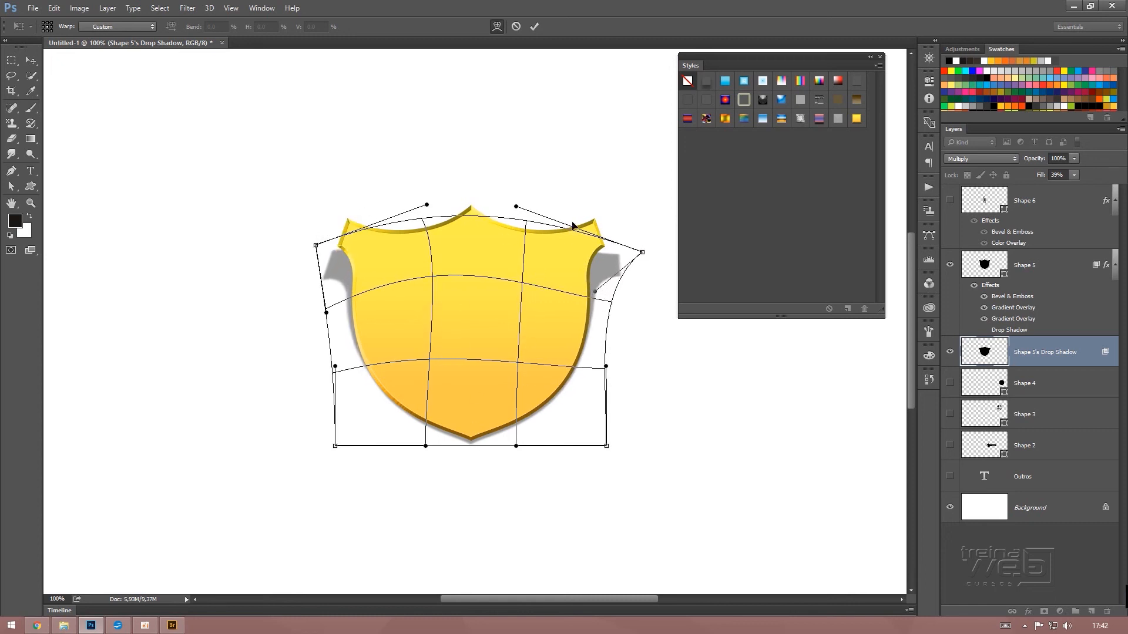
left_click_drag(519, 210, 531, 231)
left_click_drag(429, 208, 443, 223)
left_click_drag(316, 245, 324, 275)
left_click_drag(642, 253, 643, 275)
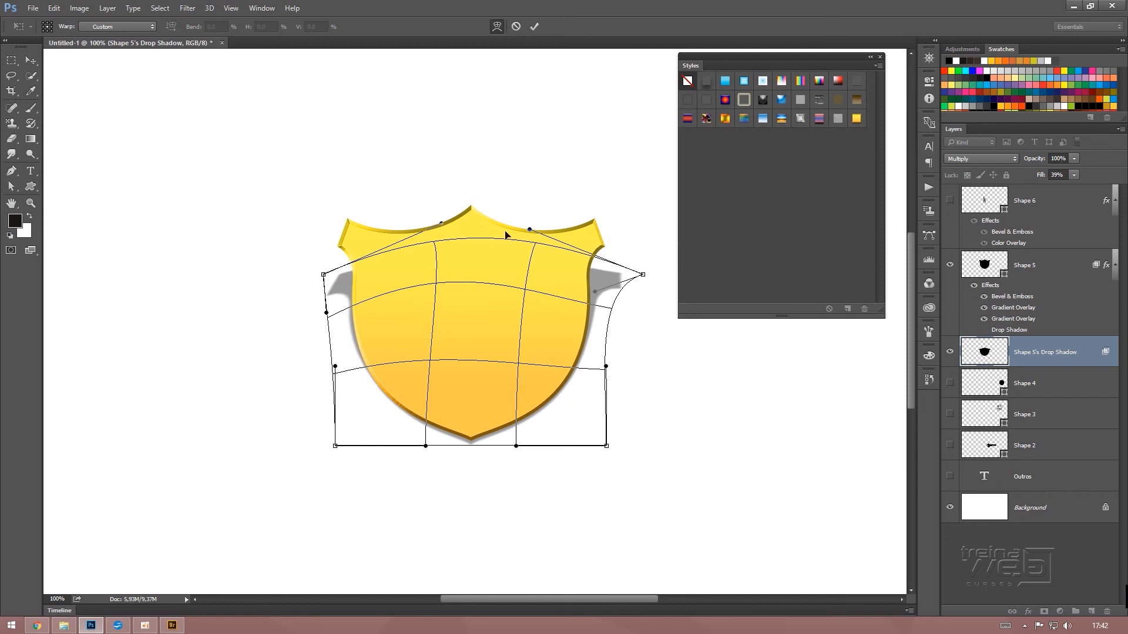
Lower the warp's top edge further and stretch its left side outward into a straight slant from the bottom corner
left_click_drag(528, 244, 517, 257)
left_click_drag(443, 224, 438, 280)
left_click_drag(323, 274, 312, 321)
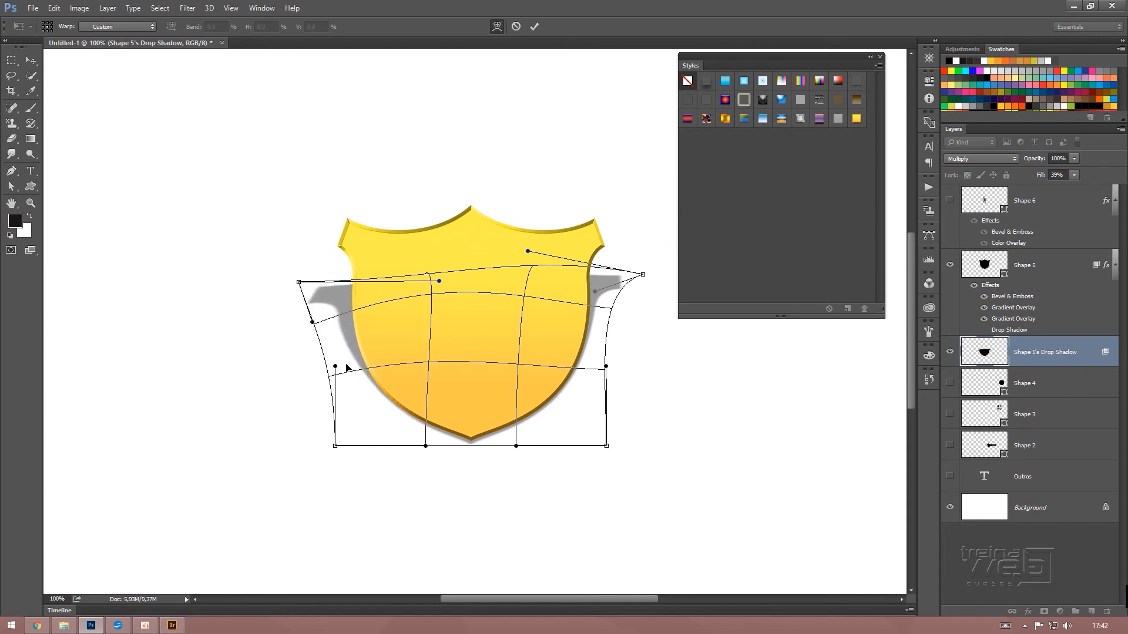
left_click_drag(336, 366, 309, 334)
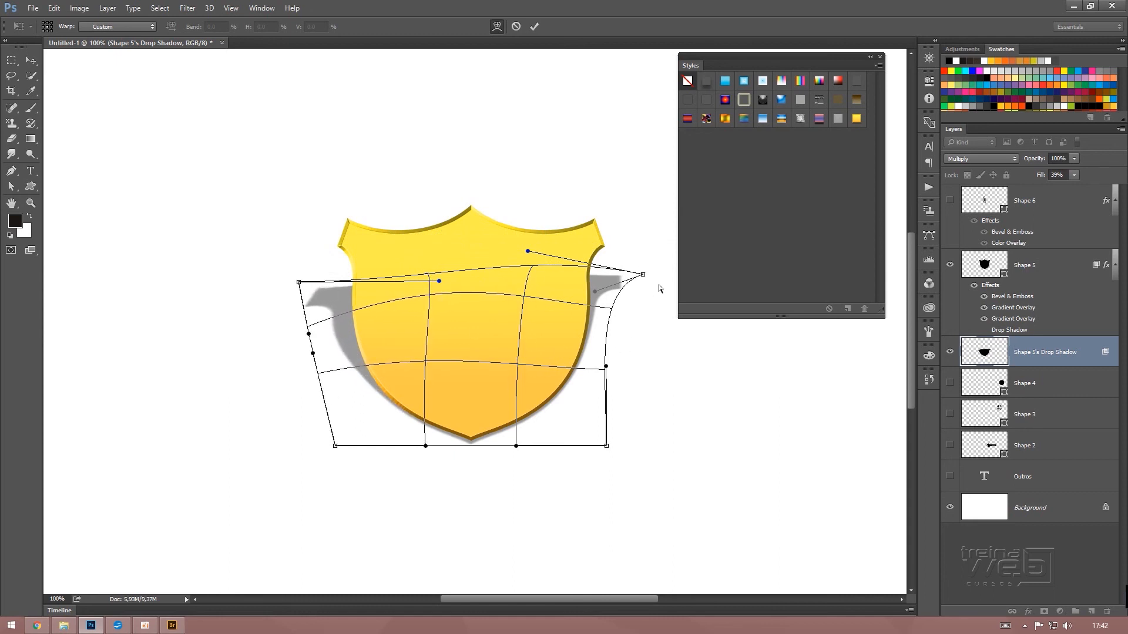
Stretch the warp's right side outward to mirror the left, level the top edge, and apply the warp
left_click_drag(642, 279, 653, 293)
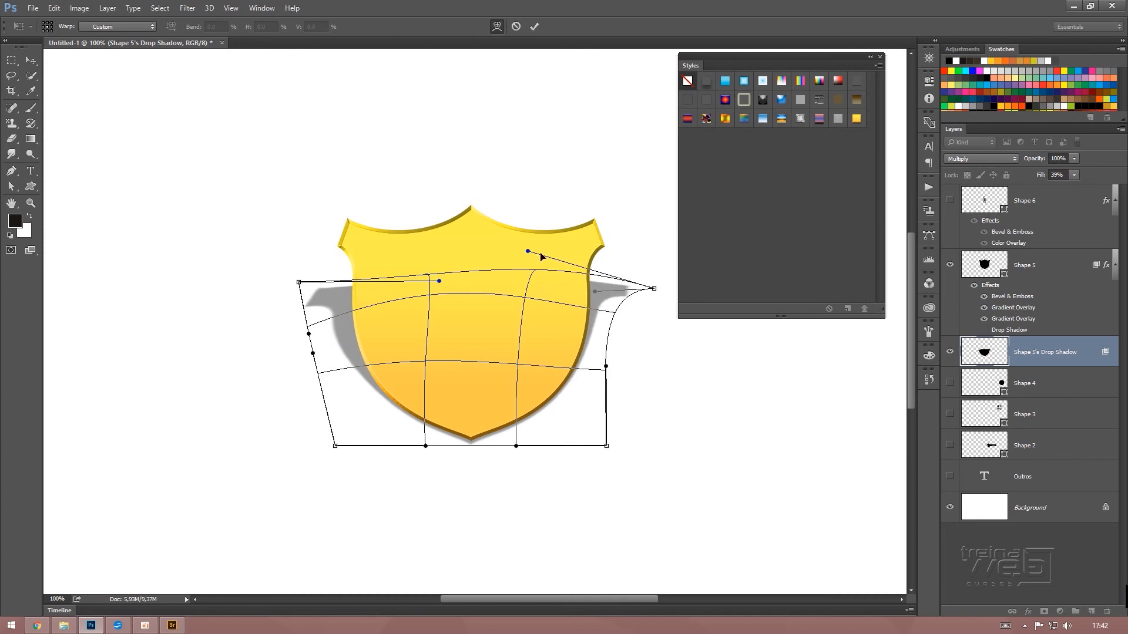
left_click_drag(608, 369, 632, 360)
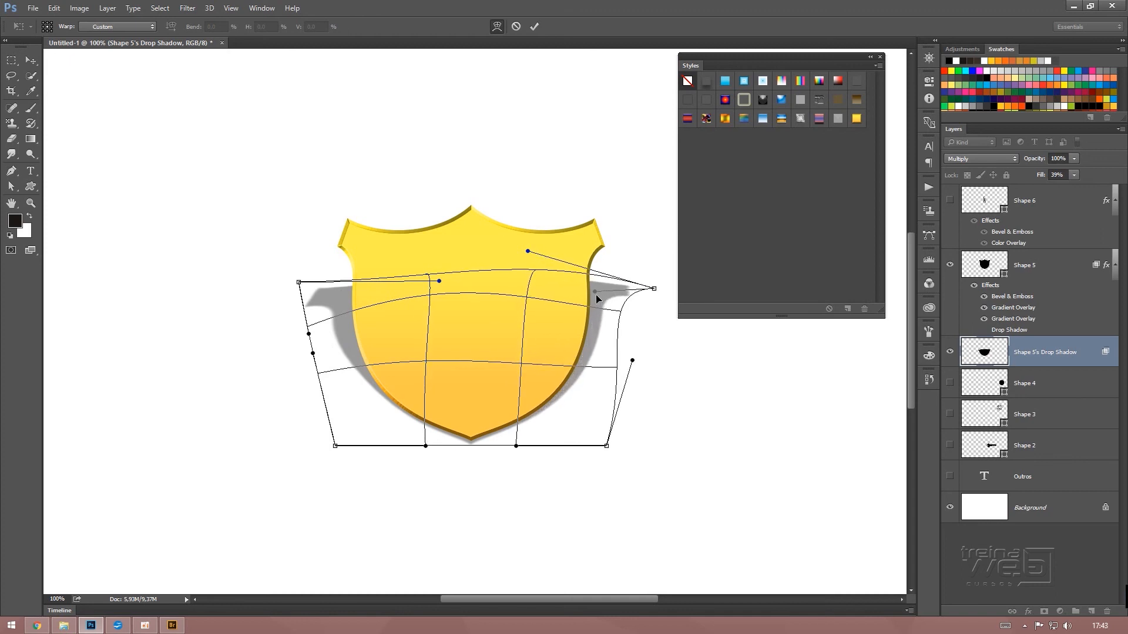
left_click_drag(595, 293, 637, 334)
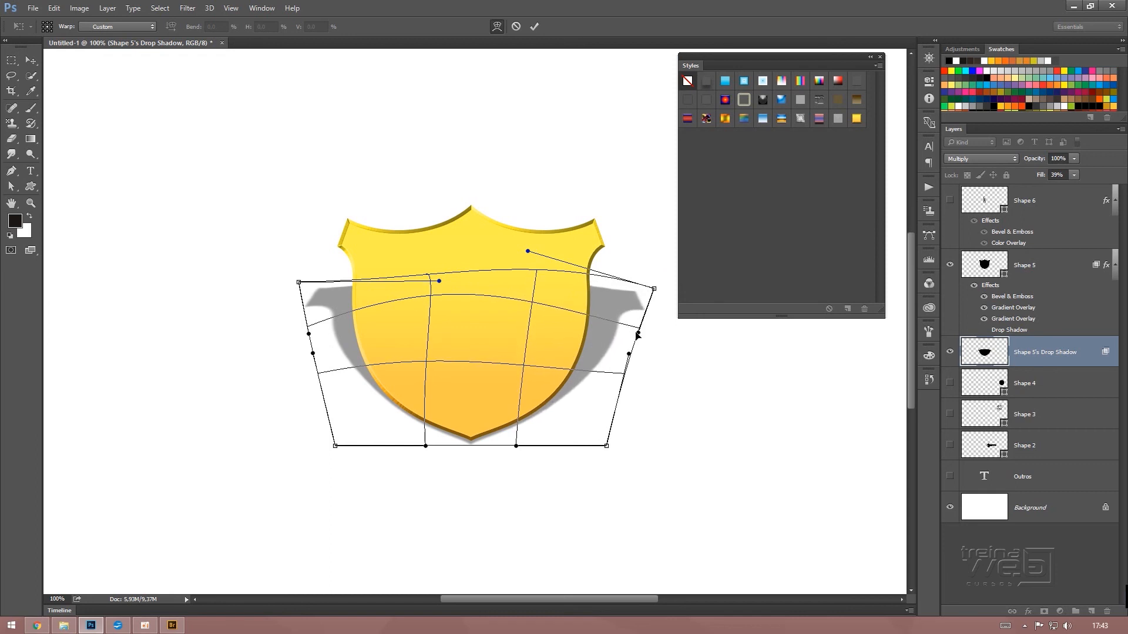
left_click_drag(528, 253, 521, 292)
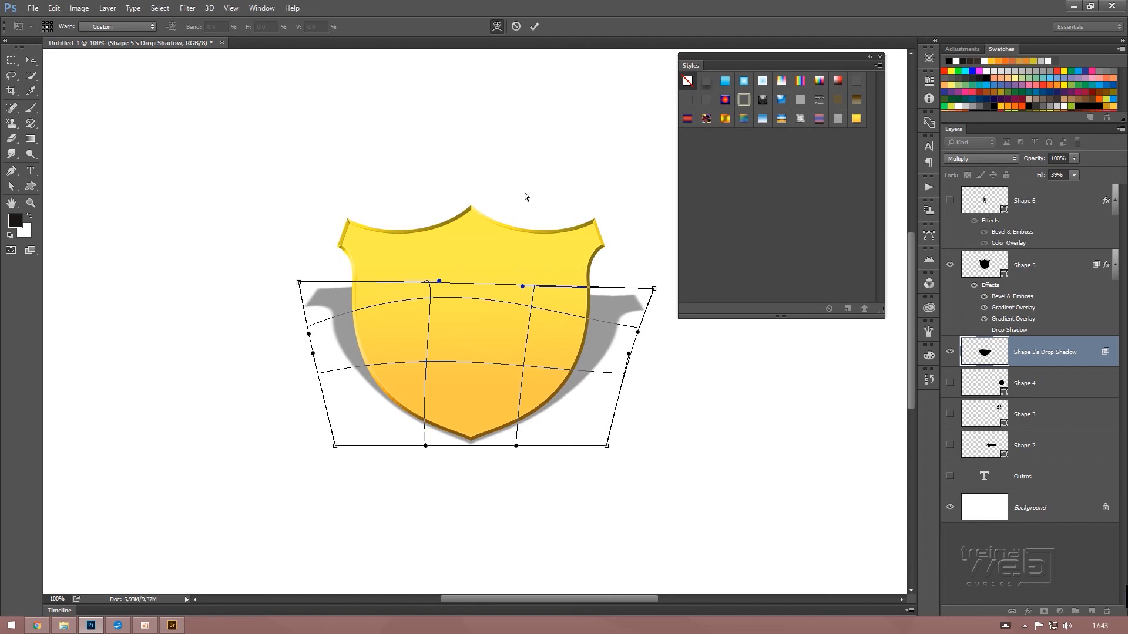
key("Return")
Collapse Shape 5's effects list and merge Shape 5 with its warped drop shadow layer
left_click(749, 413)
key("z")
left_click(540, 380, "alt")
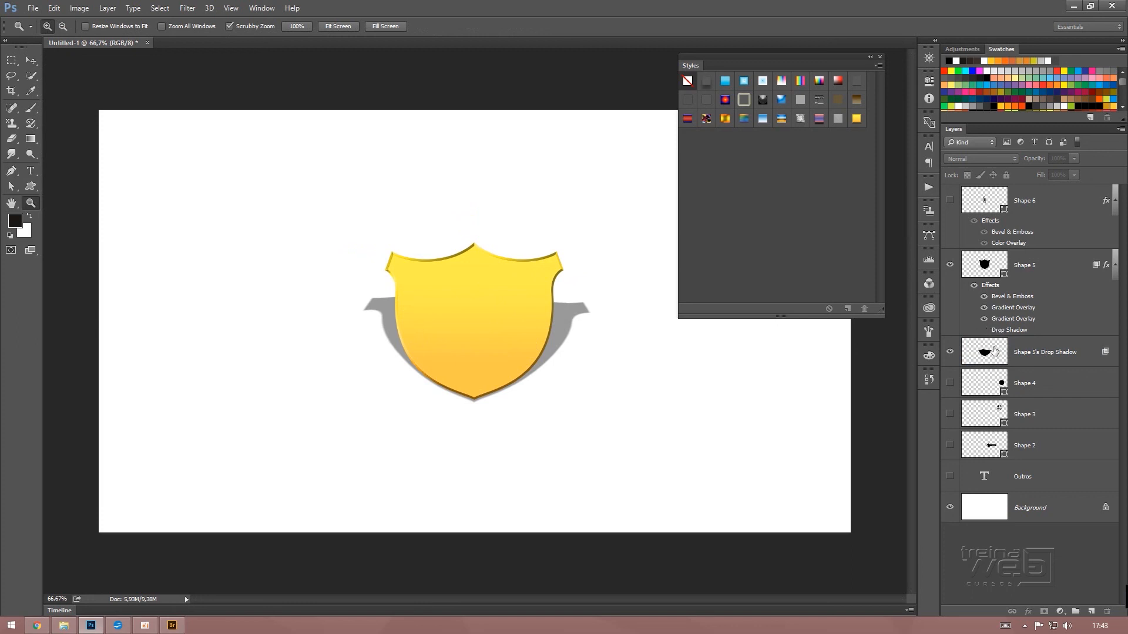
key("v")
left_click(1046, 355)
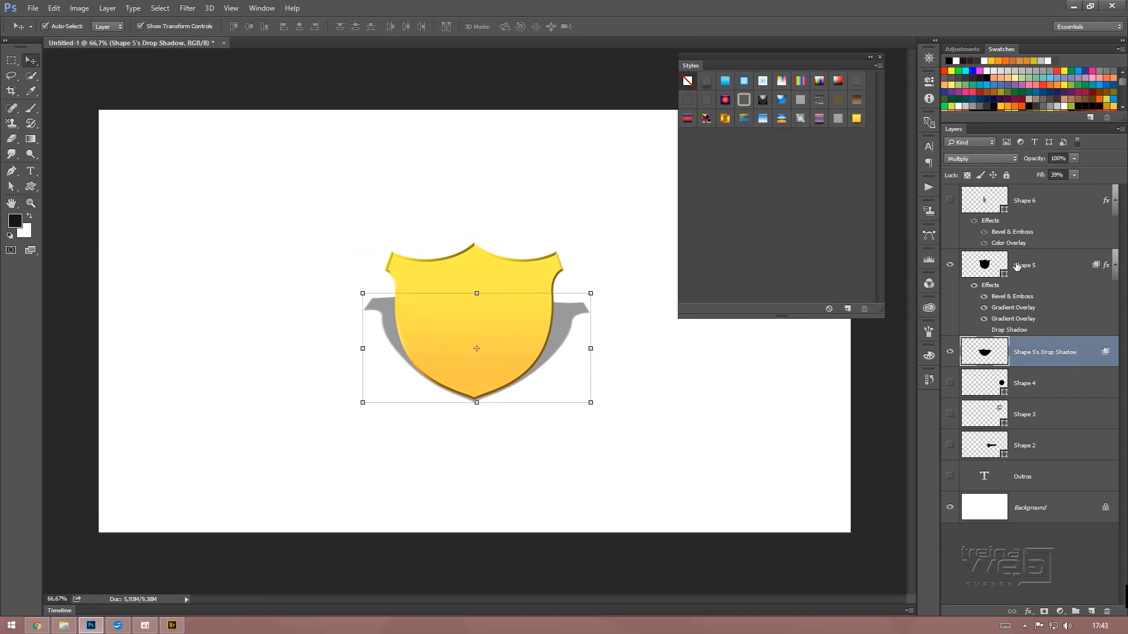
left_click(1114, 267)
left_click(1052, 269, "shift")
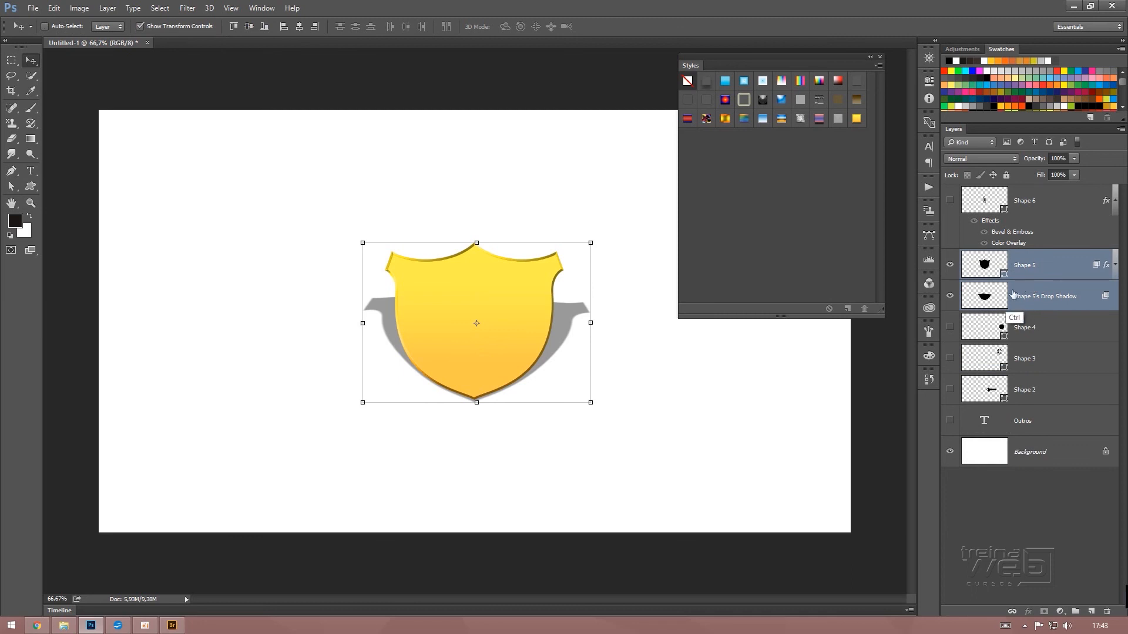
key("ctrl+e")
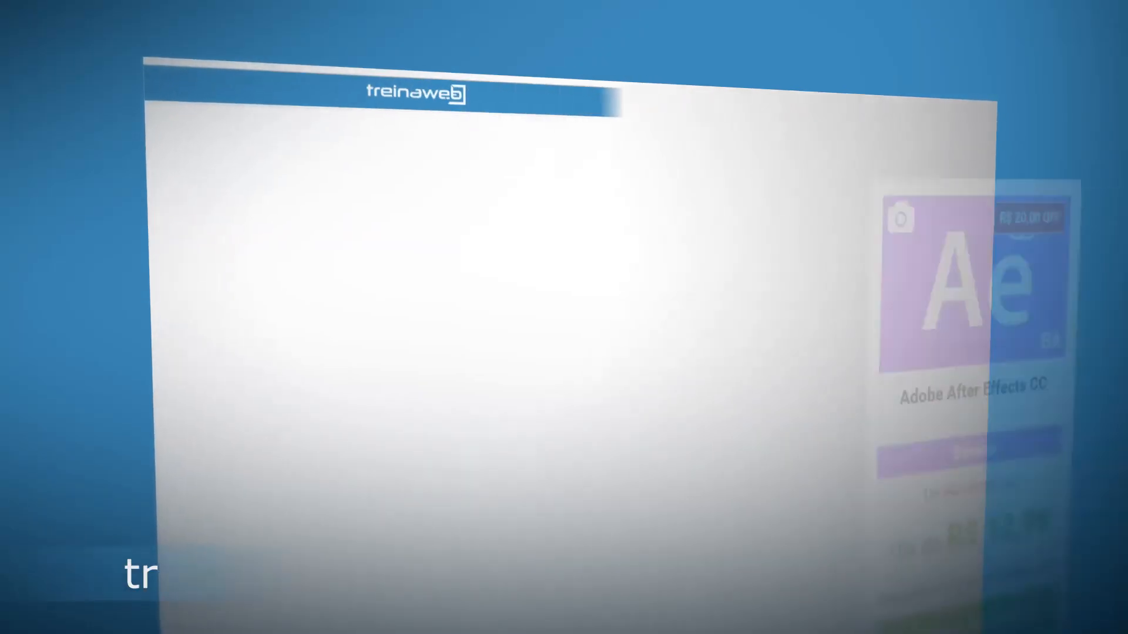